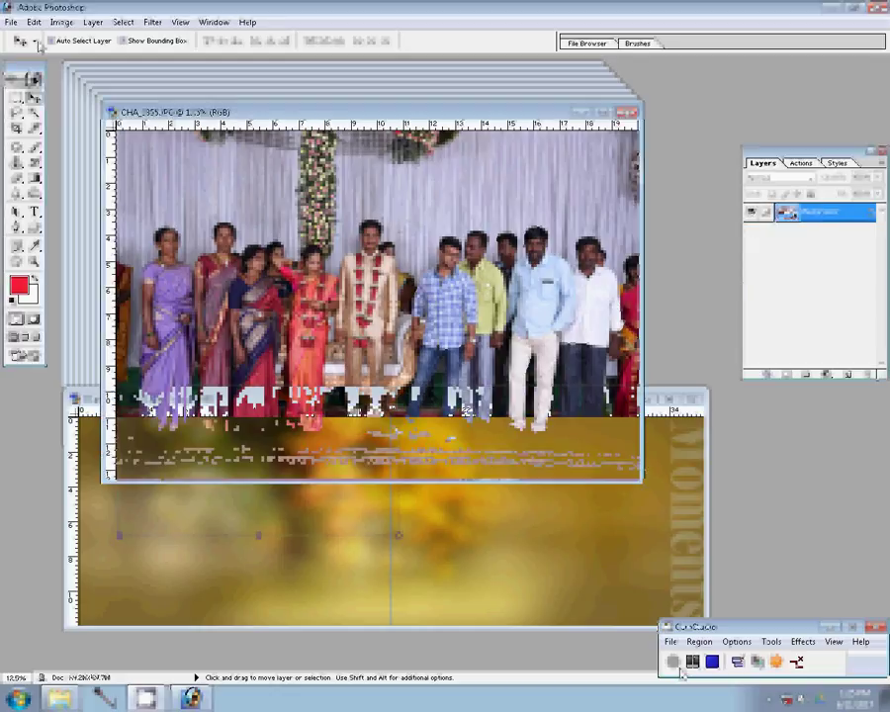
Resize the first group photo to 8 inches wide
click(61, 22)
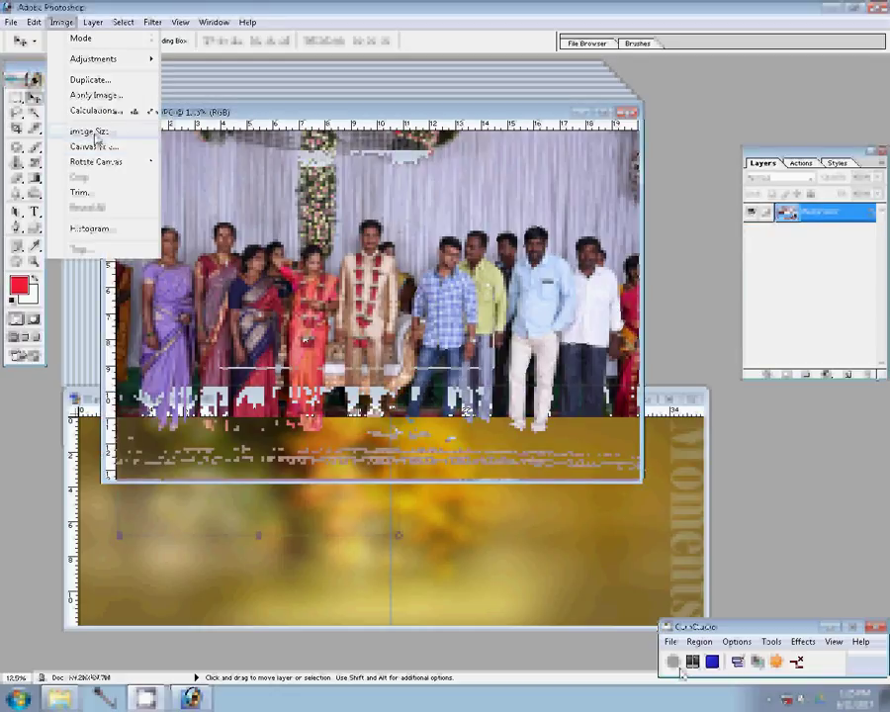
click(89, 130)
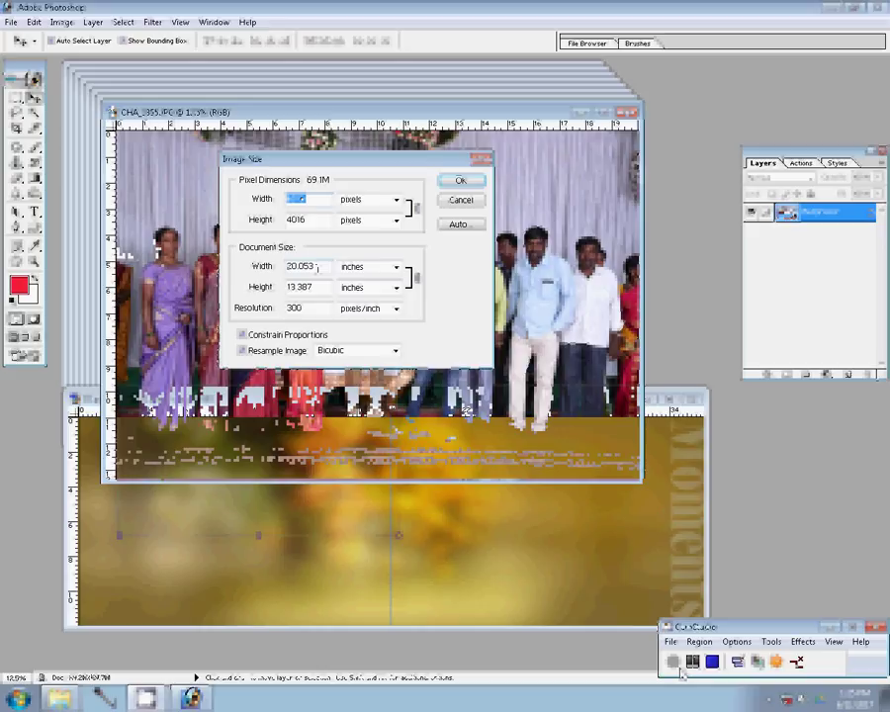
double_click(317, 269)
text(8)
click(463, 183)
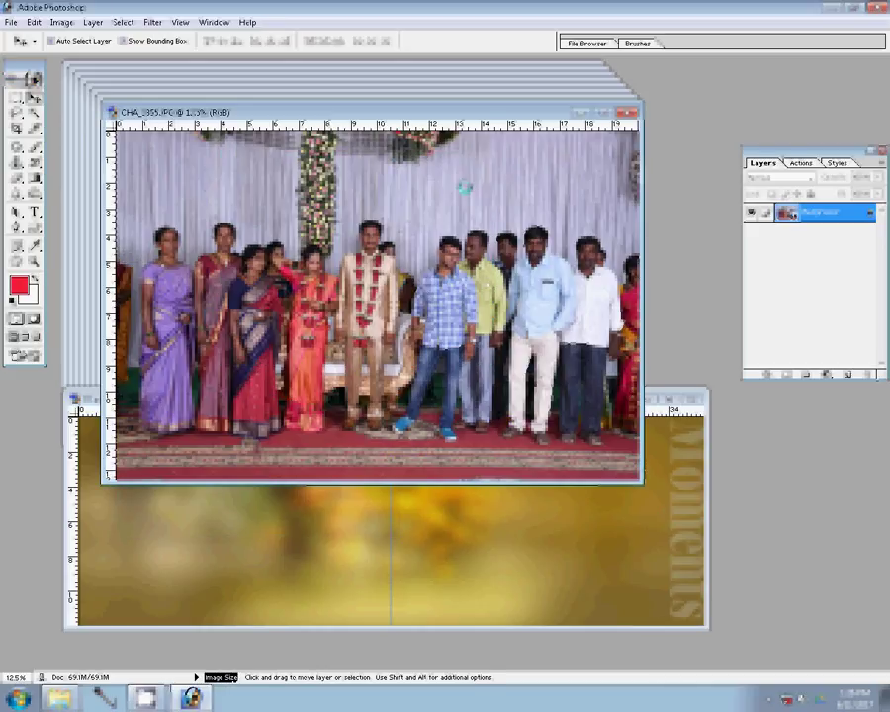
Place the photo in the album's top-right corner and close the original without saving
key(ctrl+minus)
key(z)
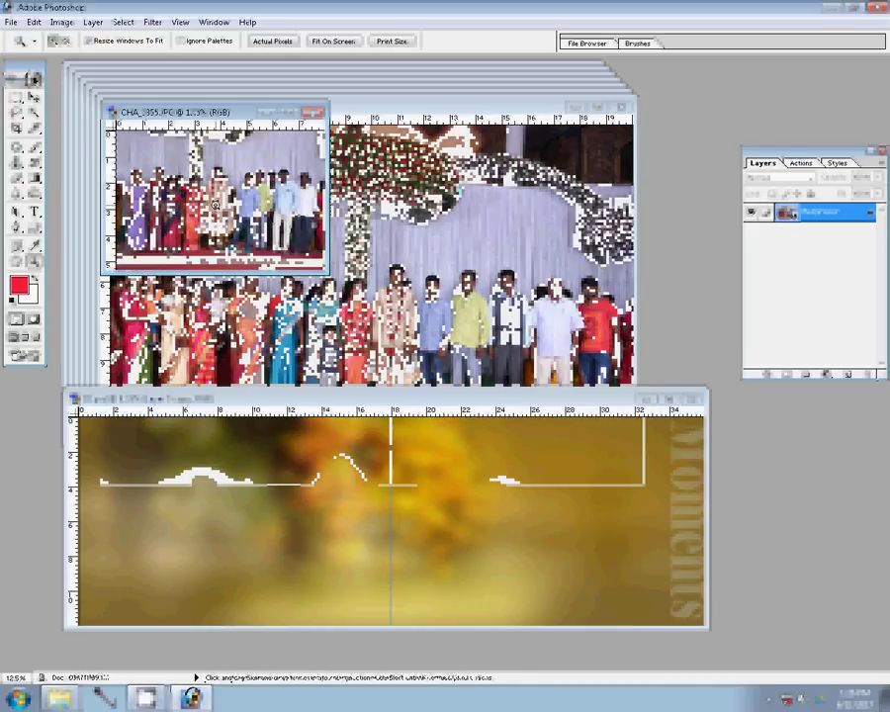
drag(215, 205, 554, 403)
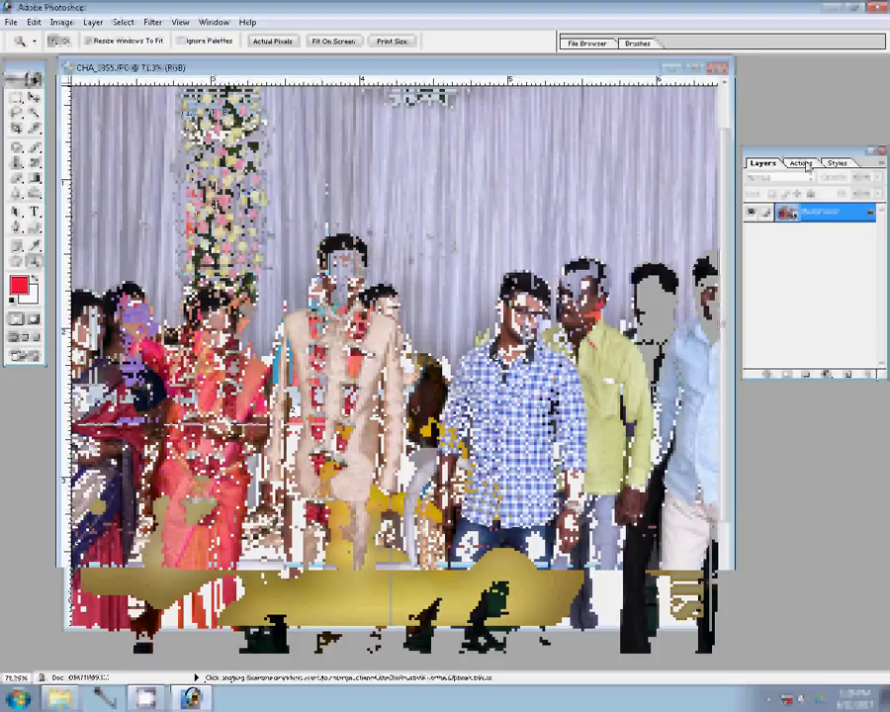
click(802, 163)
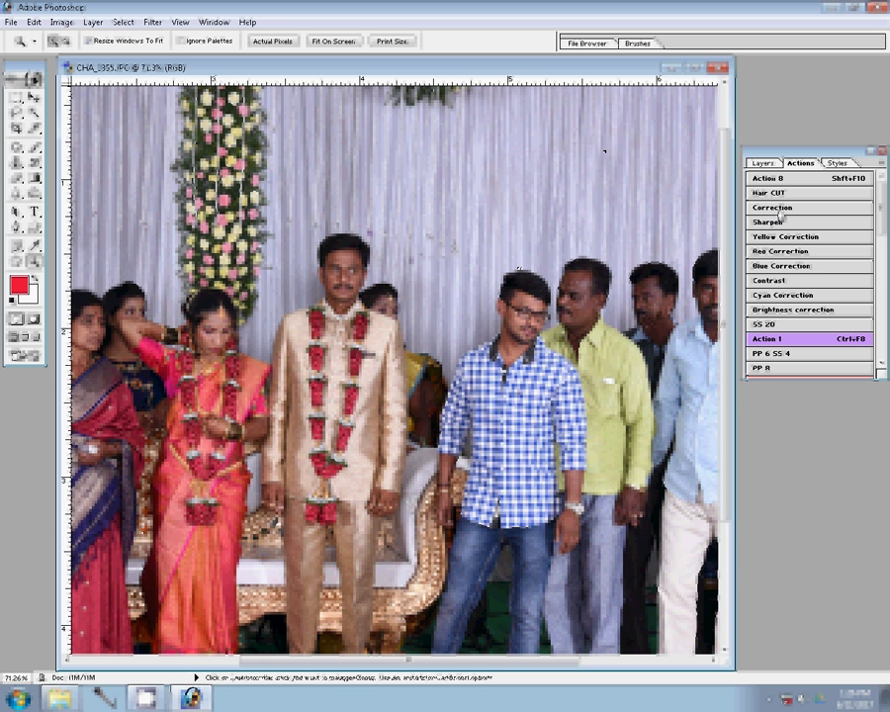
key(v)
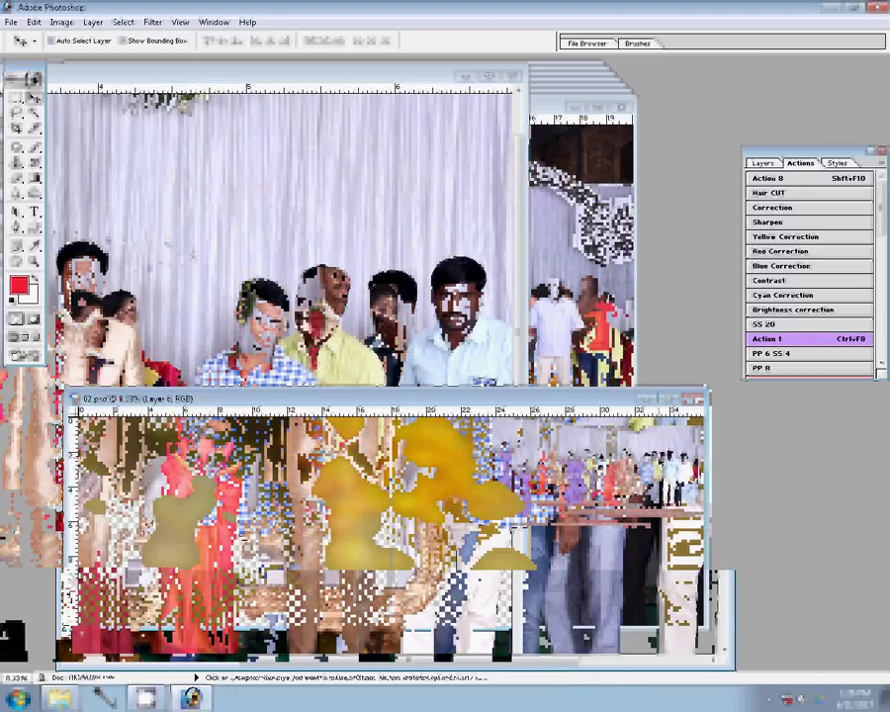
key(ctrl+w)
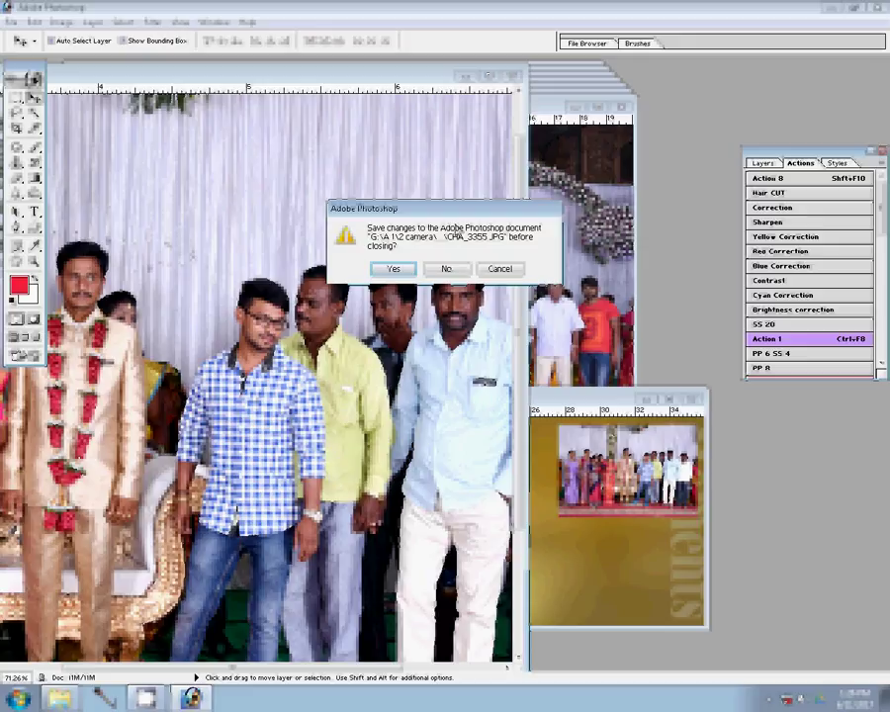
key(n)
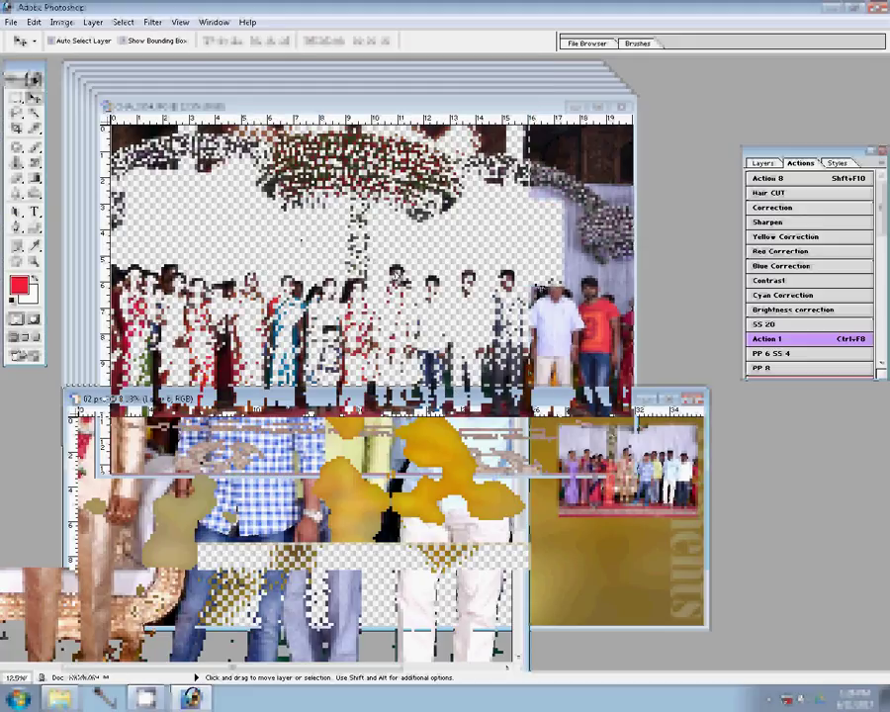
Resize the second group photo to 2400 pixels wide
key(ctrl+alt+i)
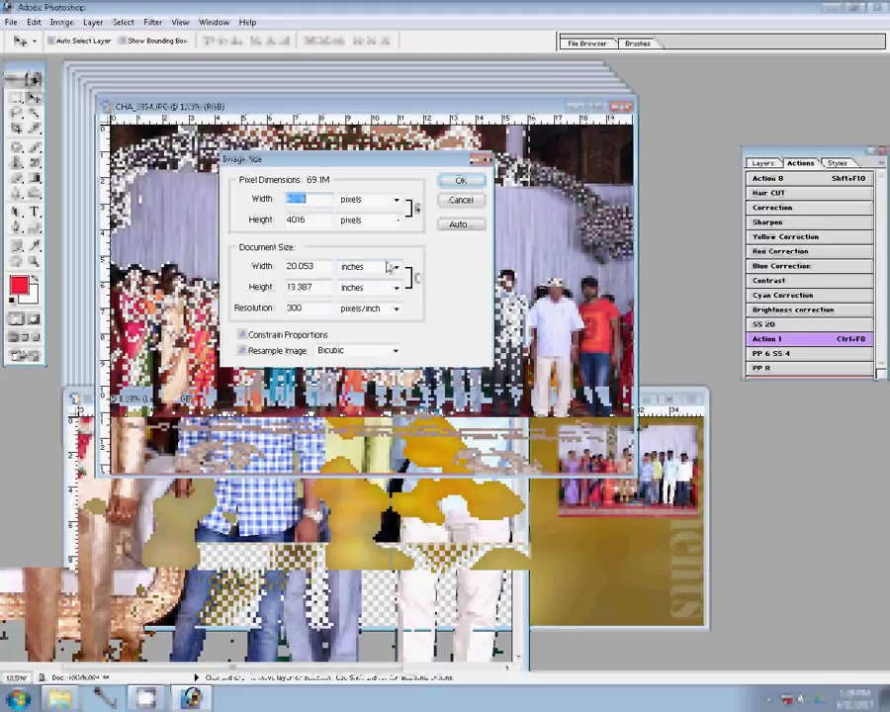
text(2400)
double_click(292, 266)
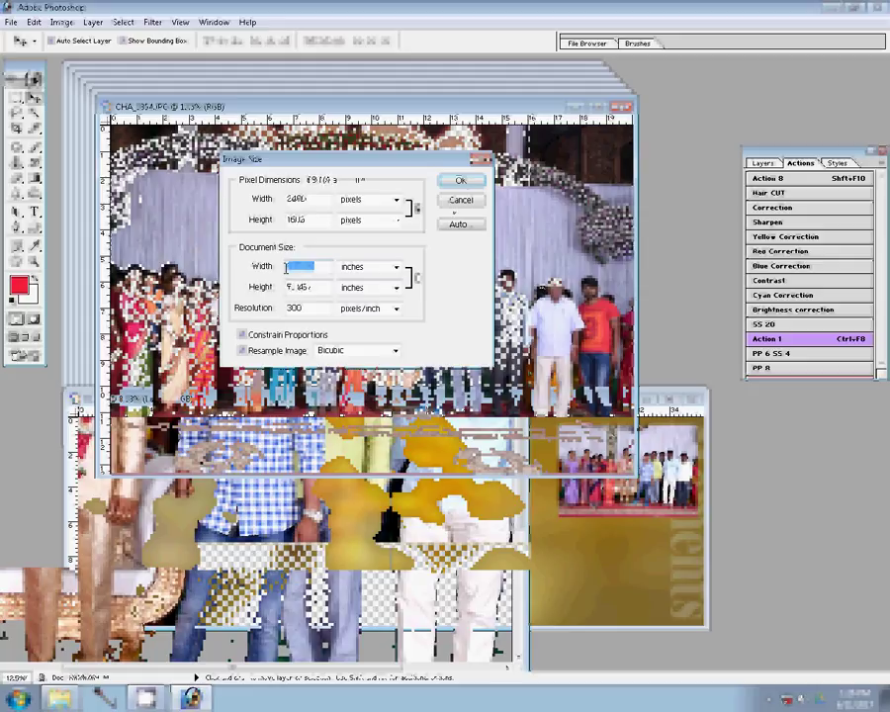
click(460, 179)
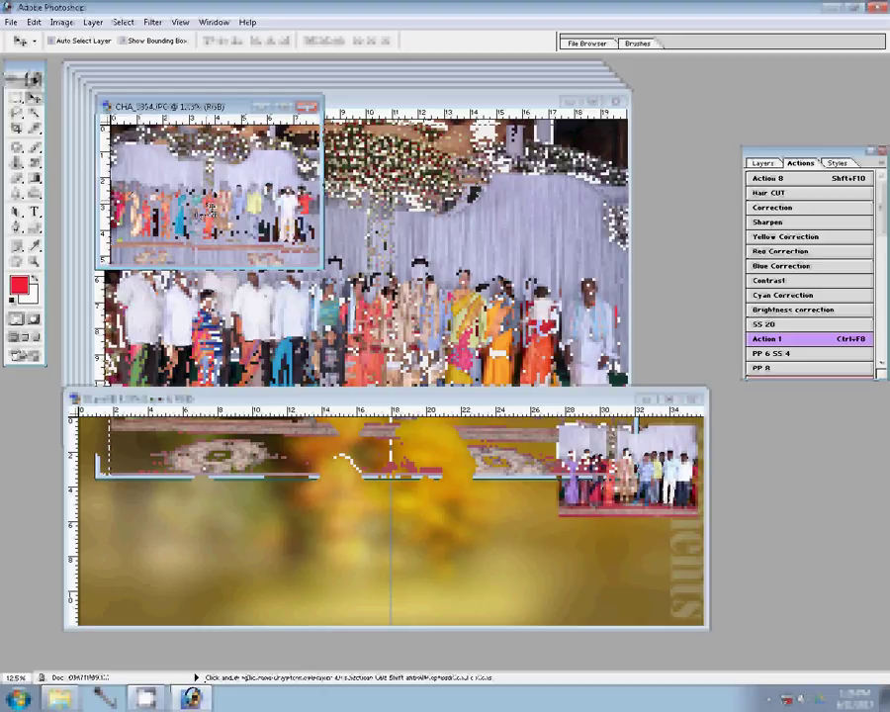
Place it below the first photo on the right edge and close the original unsaved
mouse_move(149, 138)
mouse_down()
mouse_move(633, 583)
mouse_move(625, 568)
mouse_up()
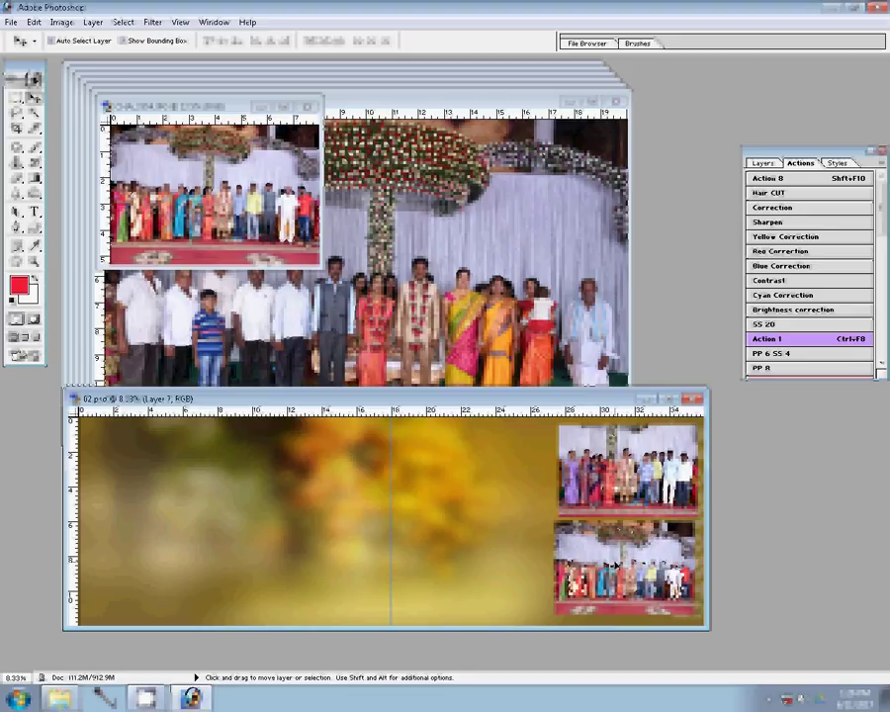
key(ctrl+w)
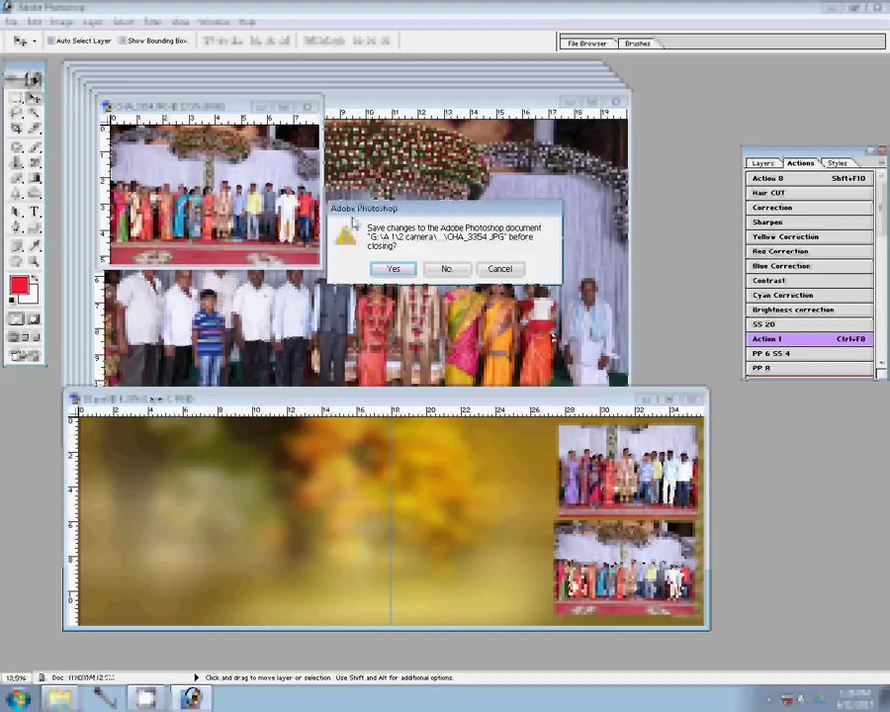
click(445, 268)
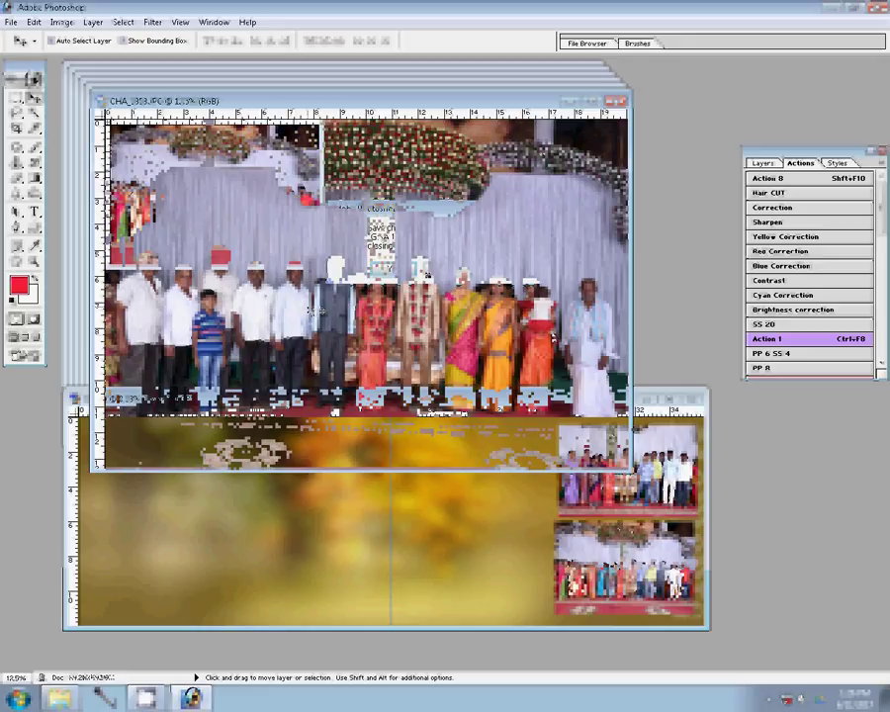
Resize the third photo and place it in the top row, left of the first photo
key(ctrl+F8)
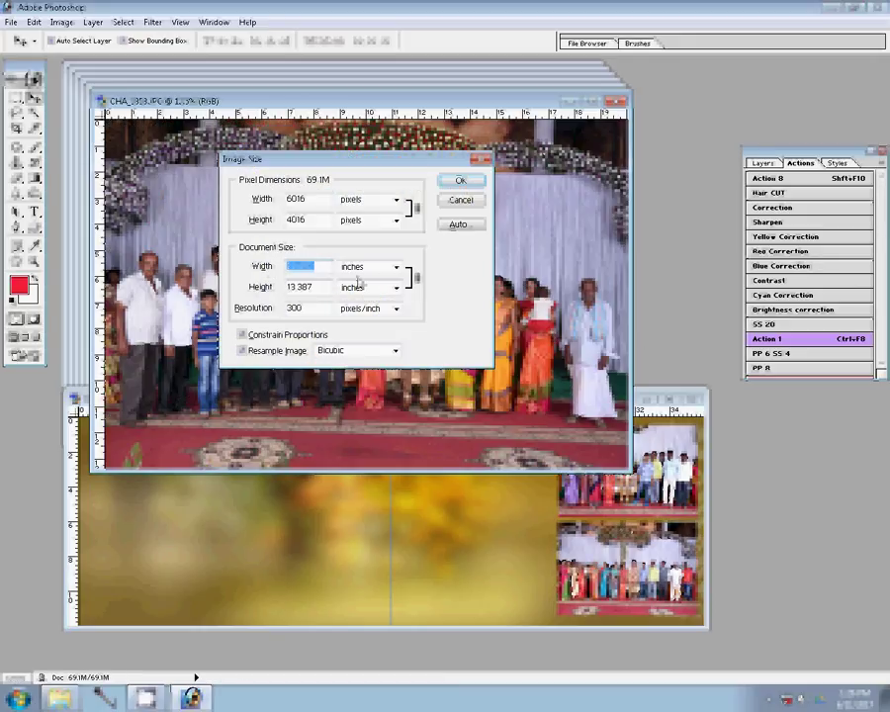
click(469, 182)
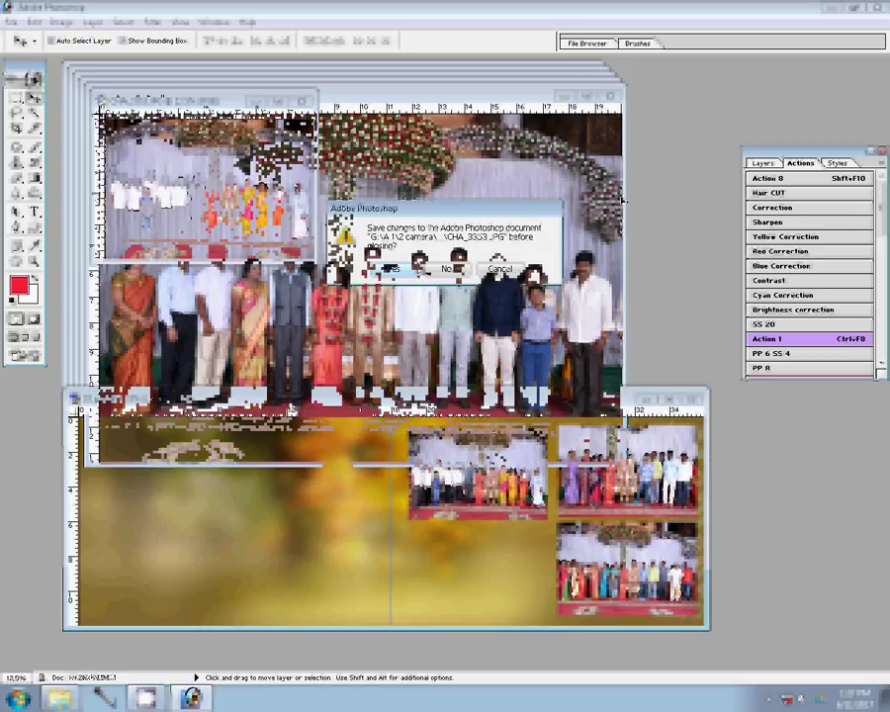
key(Return)
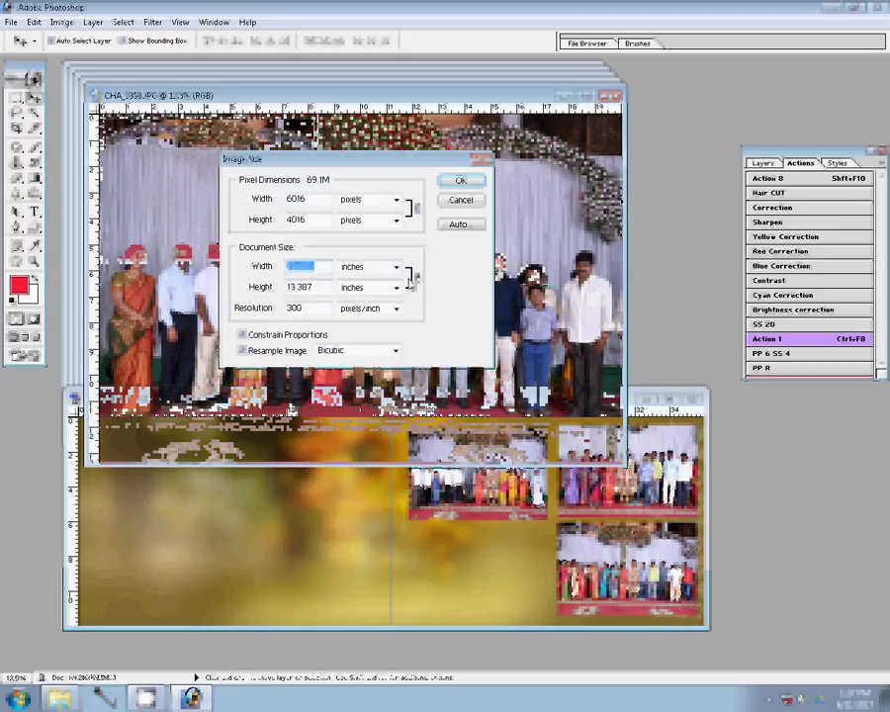
Resize the fourth photo, place it below the third, and close the original unsaved
click(462, 181)
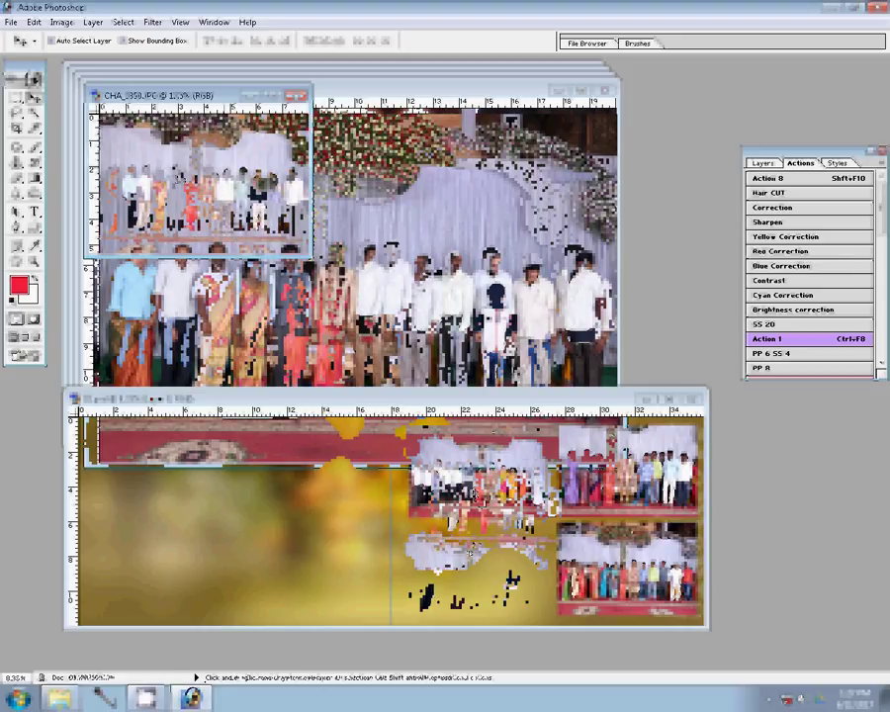
click(471, 550)
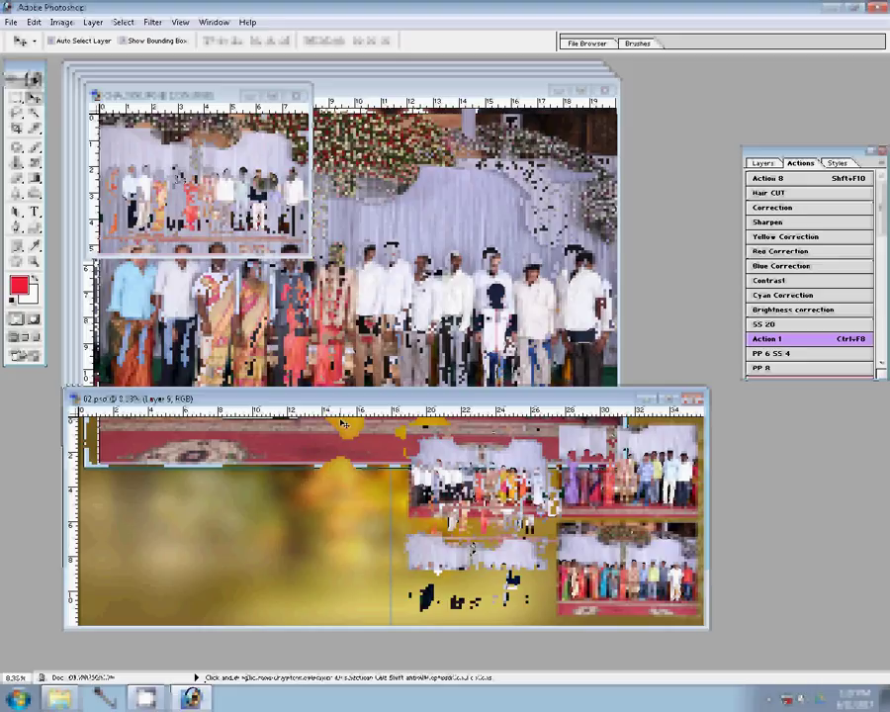
click(294, 98)
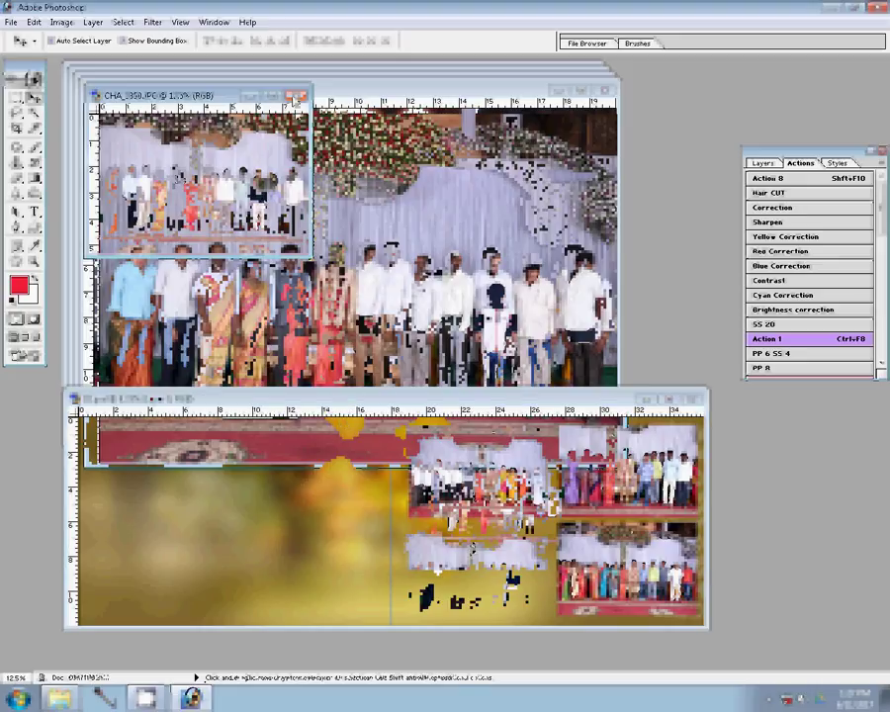
click(296, 97)
click(440, 268)
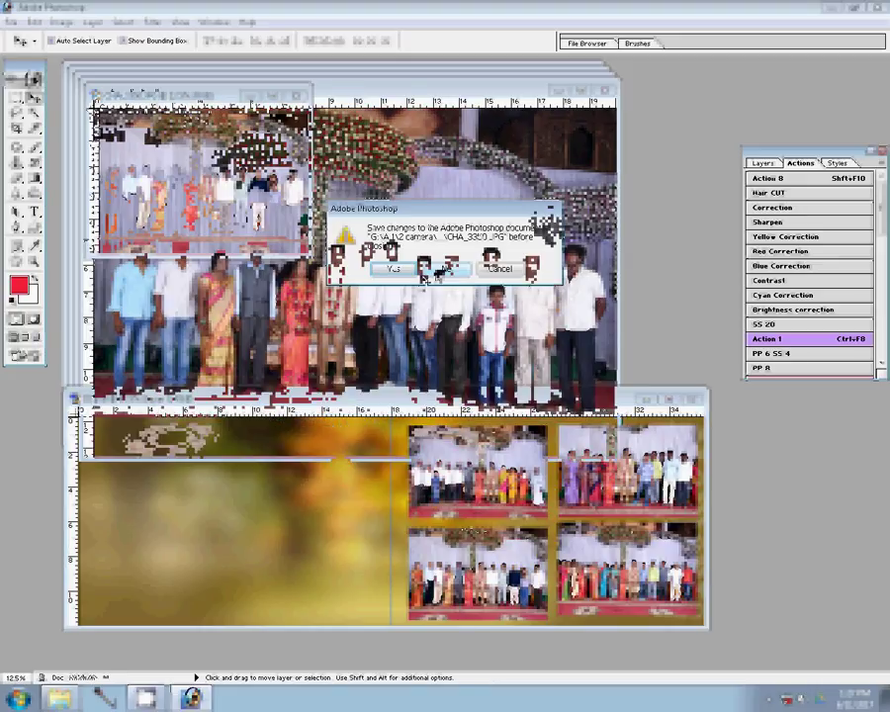
Resize CHA_3349 to width 12, put it on the left page's top row, close it unsaved
key(ctrl+alt+i)
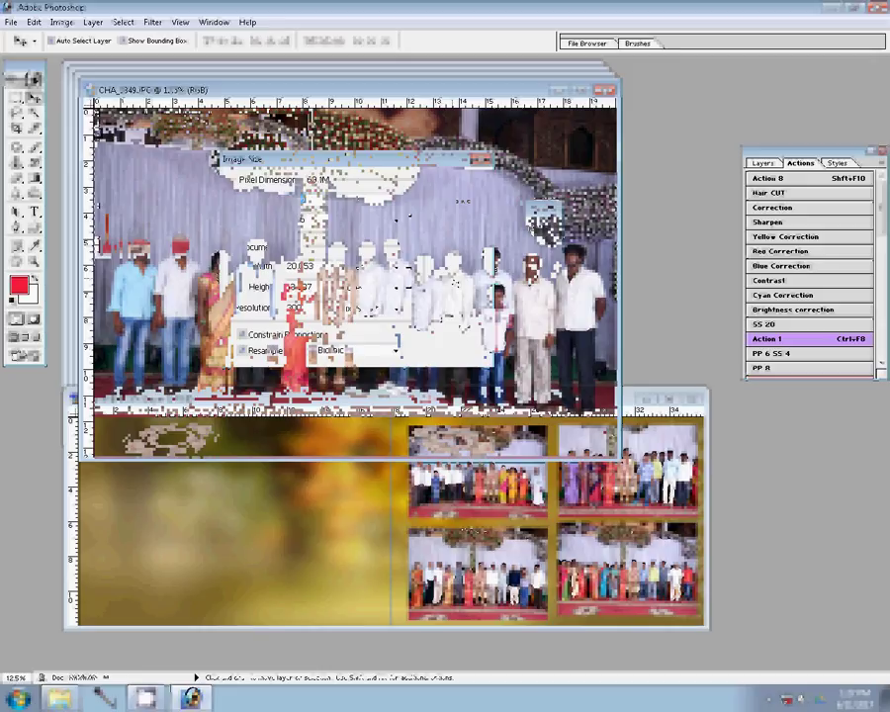
text(12)
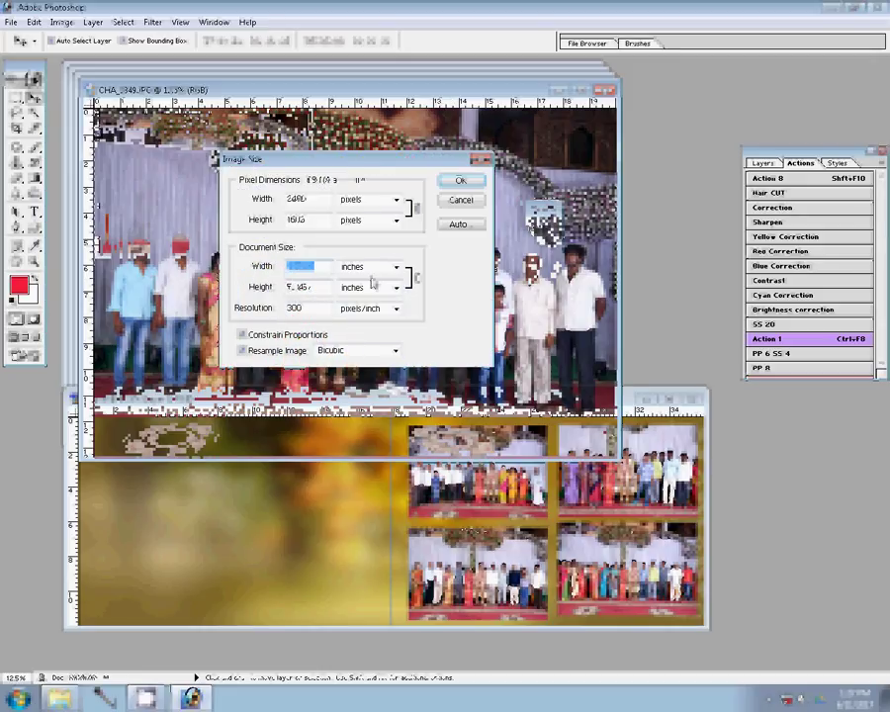
click(465, 179)
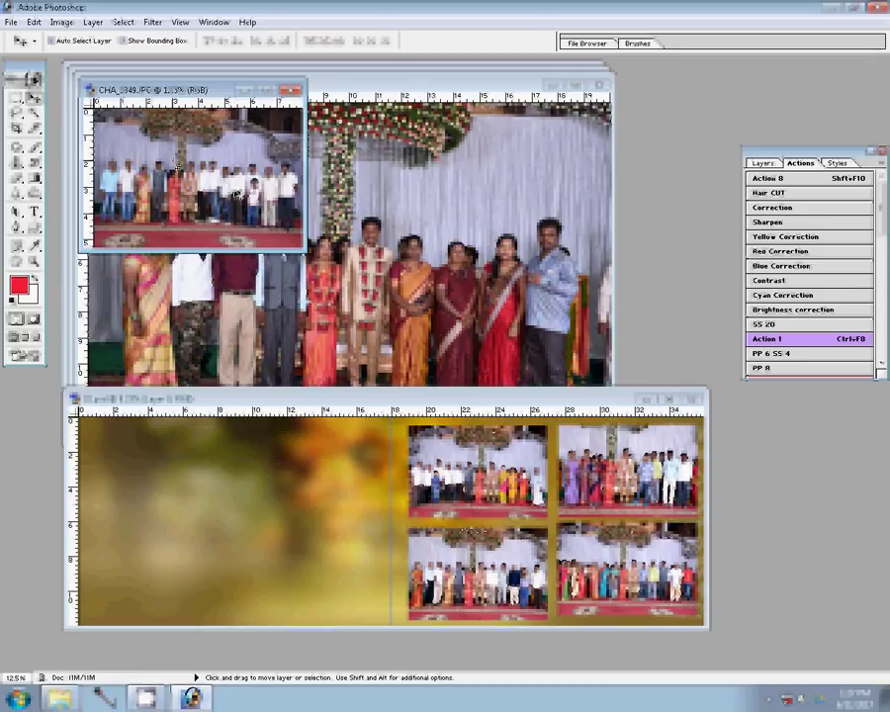
drag(121, 114, 322, 453)
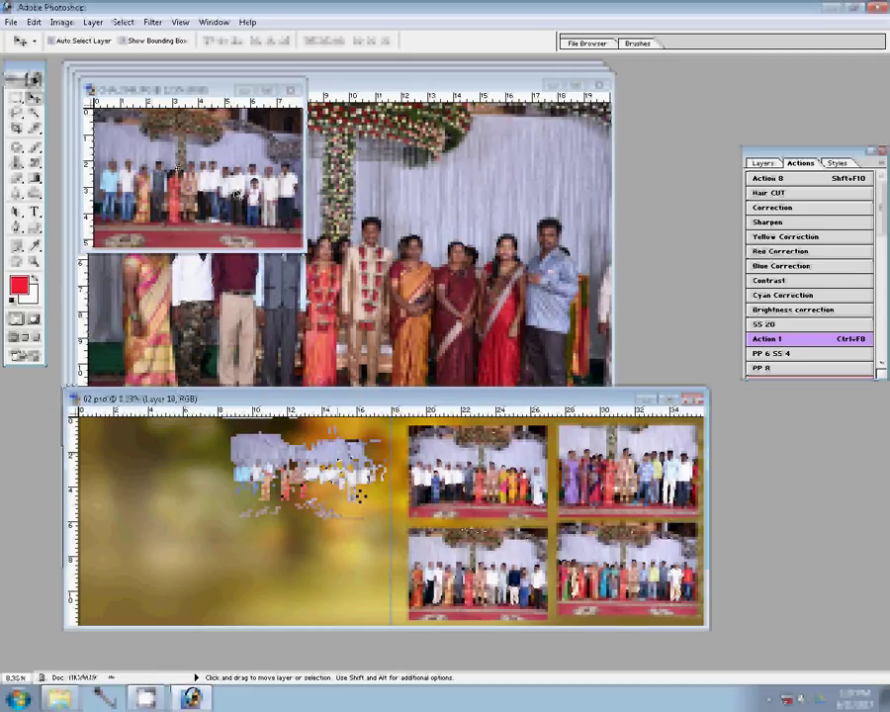
click(290, 89)
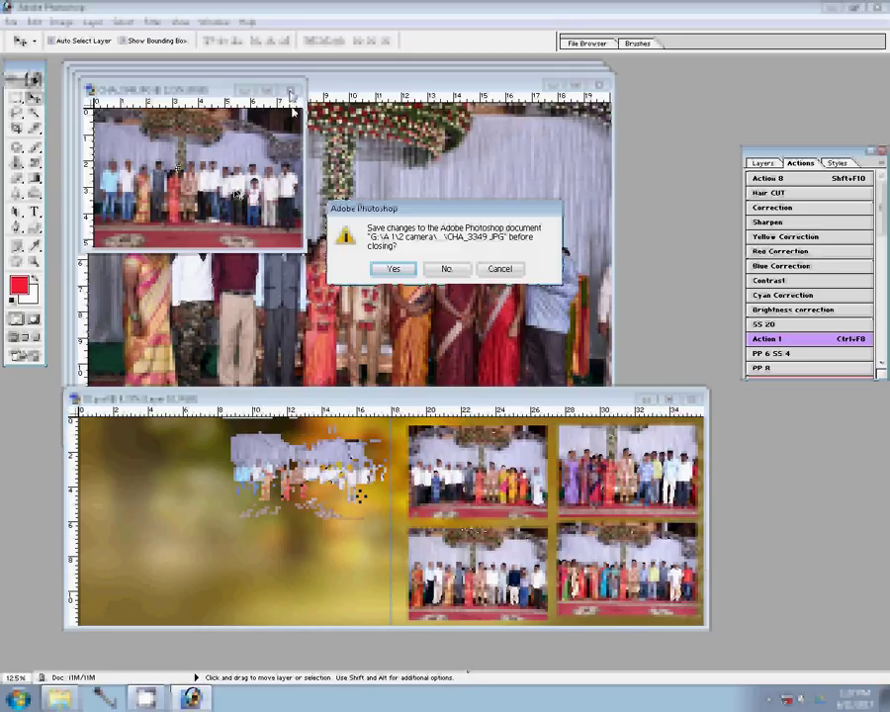
click(449, 268)
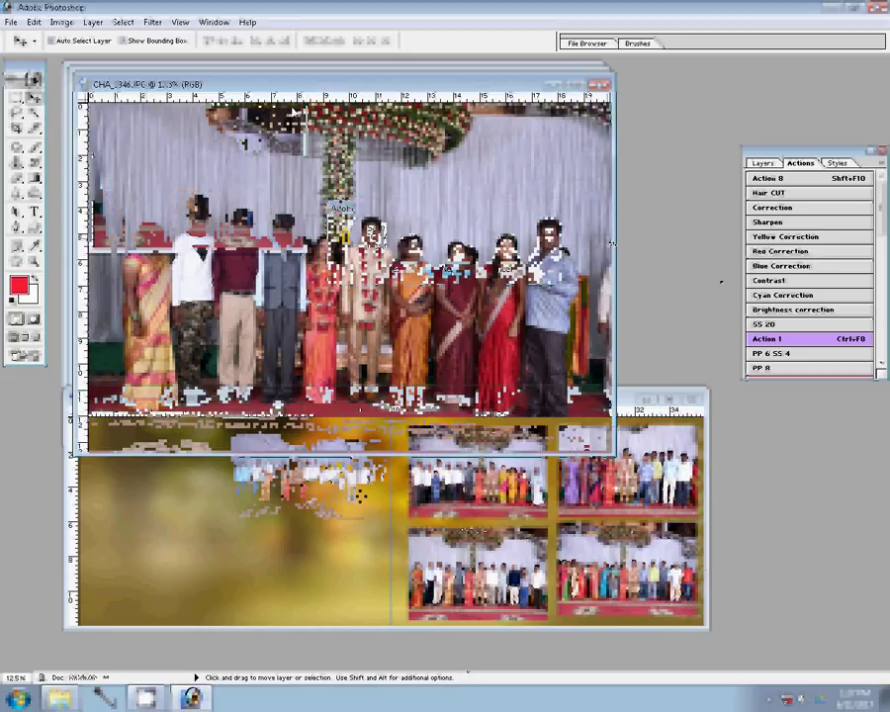
Resize the sixth photo to 2450 pixels wide and place it below the fifth on the left page
key(ctrl+alt+i)
text(2450)
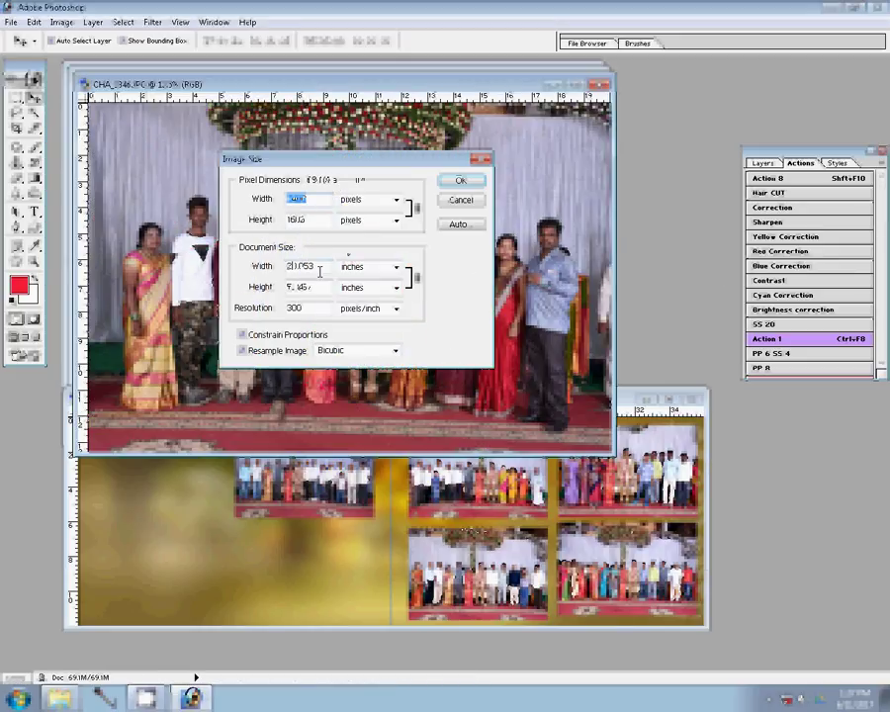
click(448, 182)
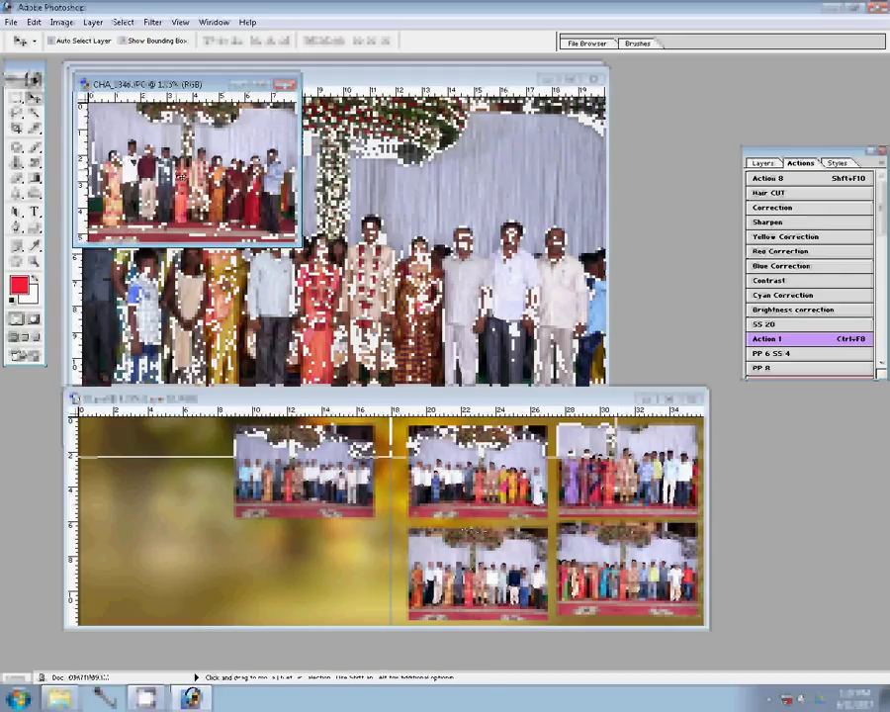
drag(130, 115, 337, 557)
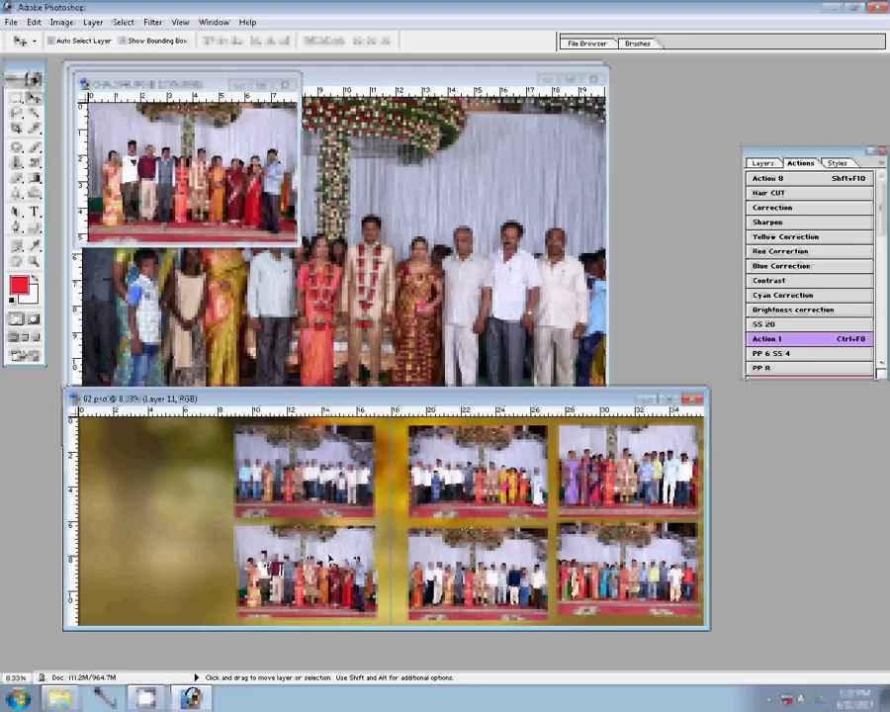
click(286, 88)
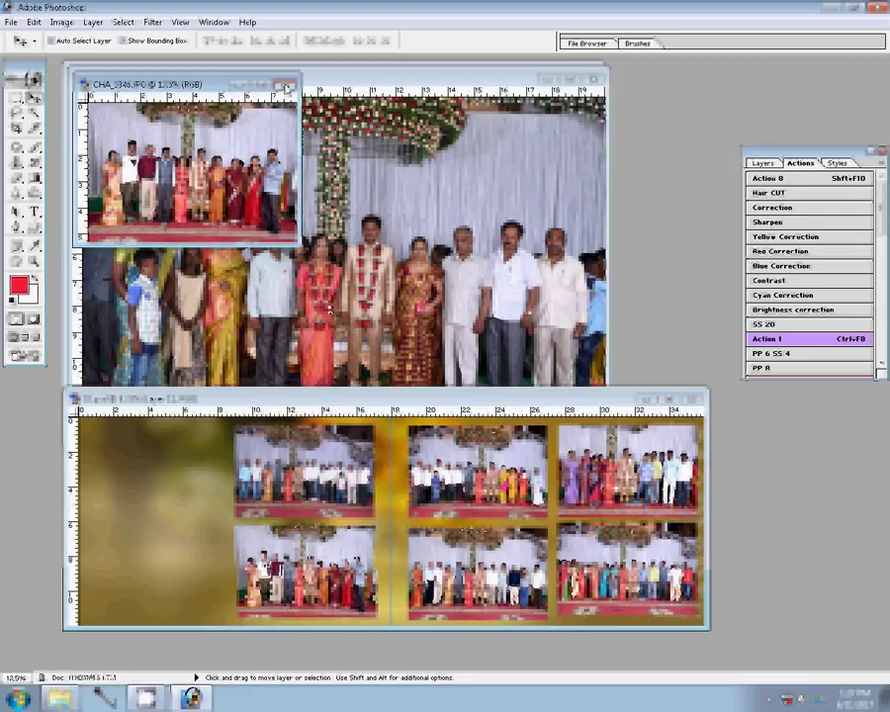
Resize CHA_3345 to 2400 pixels wide, place it top-left, and close it without saving
click(287, 88)
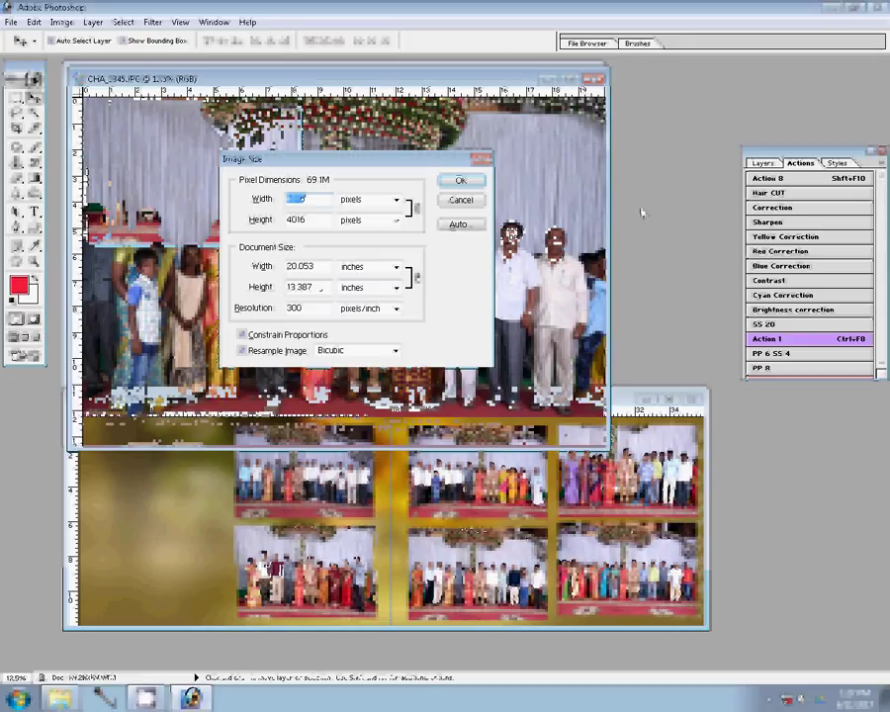
text(2400)
click(459, 179)
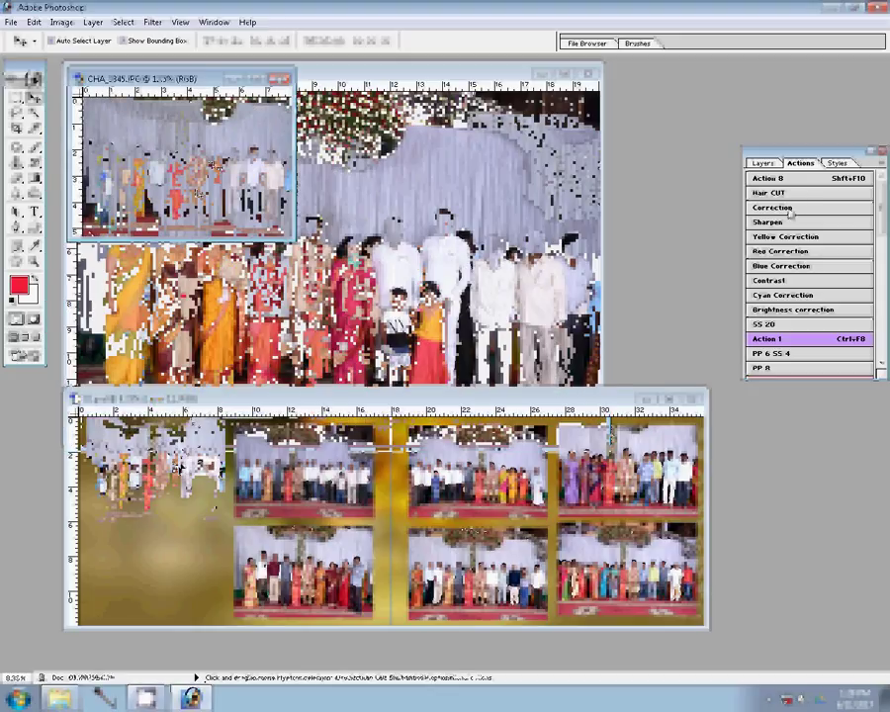
key(ctrl+w)
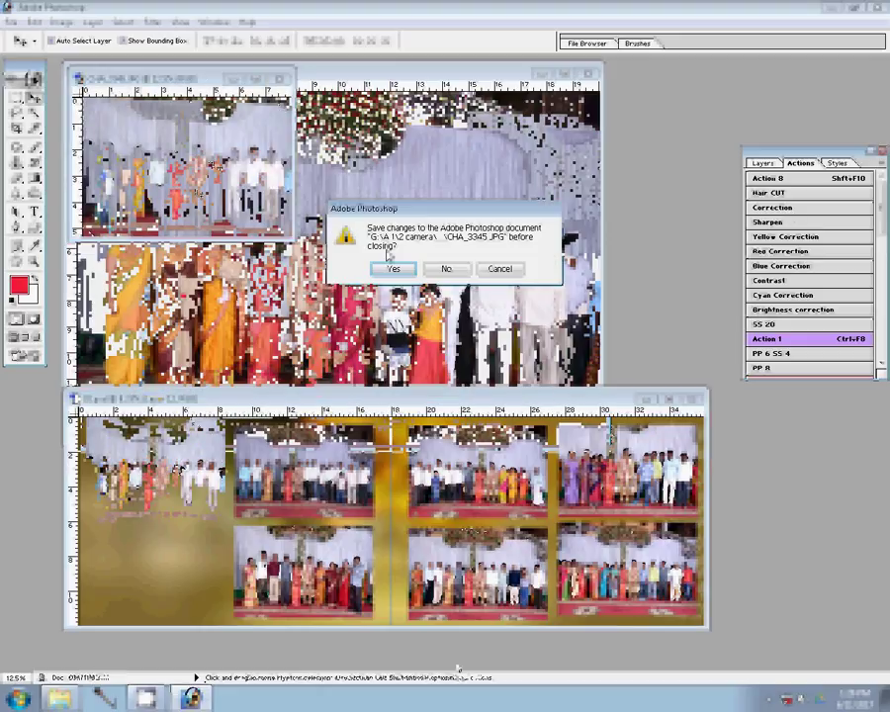
click(459, 274)
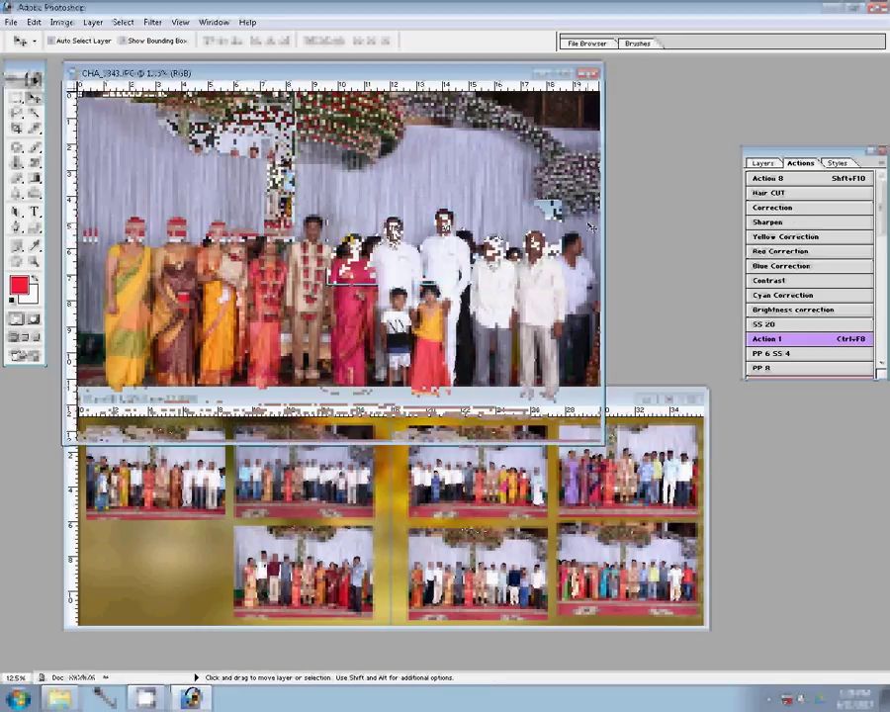
Resize CHA_3343 to an 8-inch document width
key(ctrl+F8)
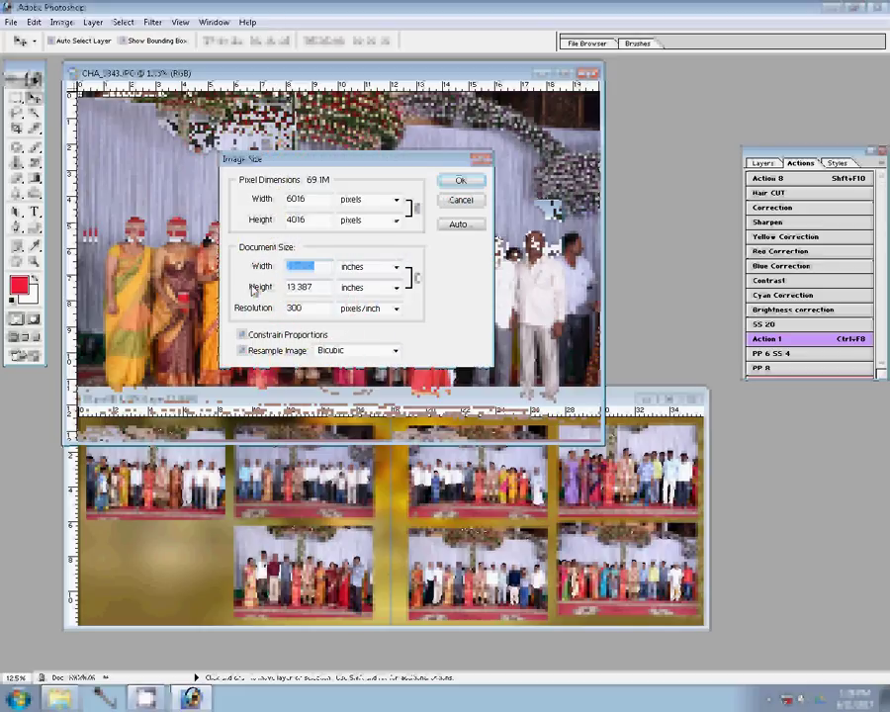
text(8)
click(467, 180)
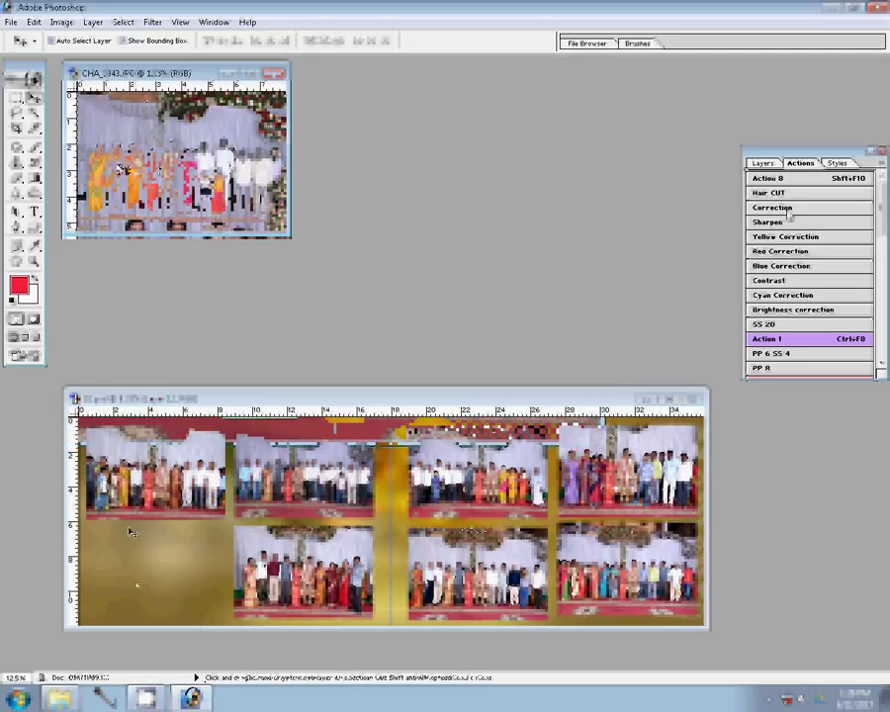
Place it in the album's empty lower-left slot and close the original without saving
drag(92, 121, 130, 532)
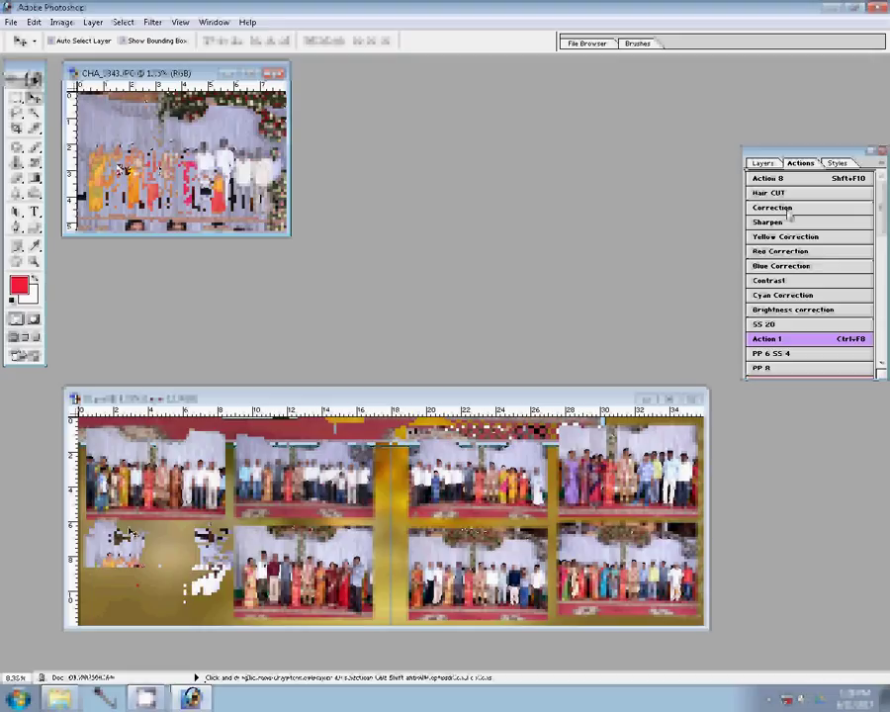
click(146, 112)
key(ctrl+w)
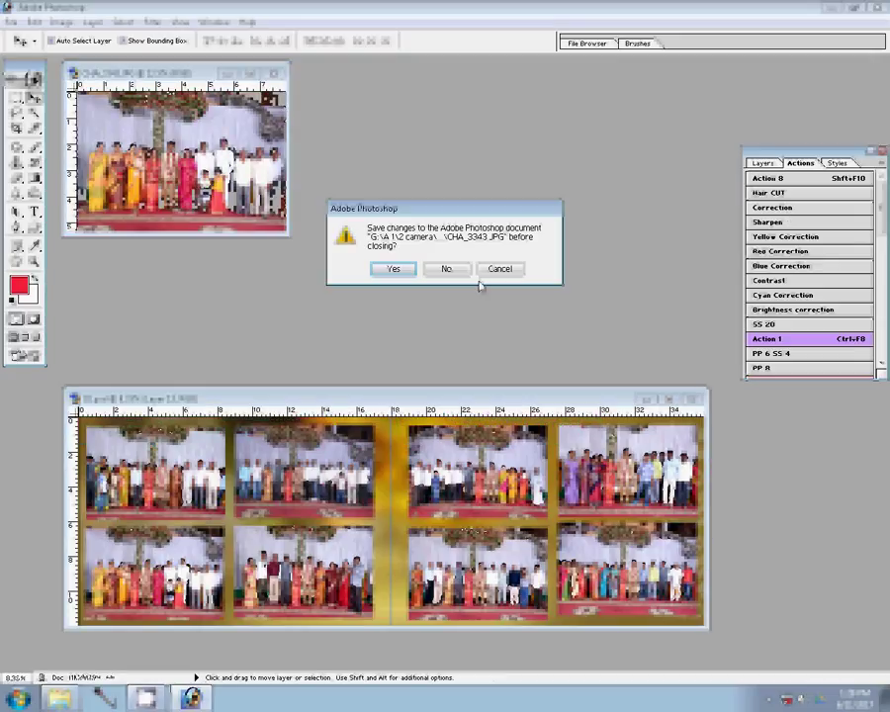
click(447, 268)
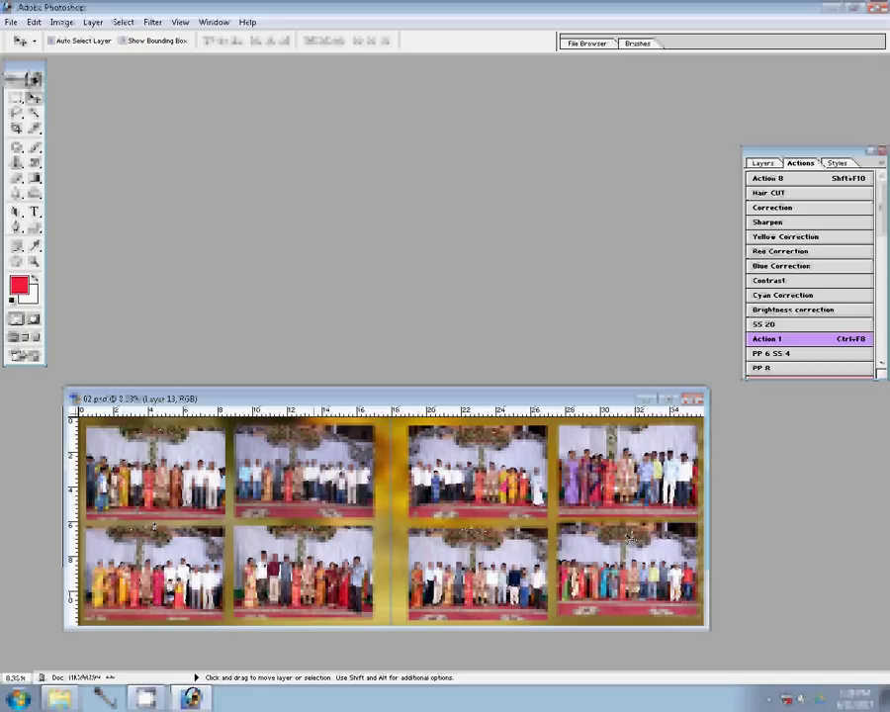
Hide the golden background layers and Merge Visible the eight photos into Layer 6
click(763, 163)
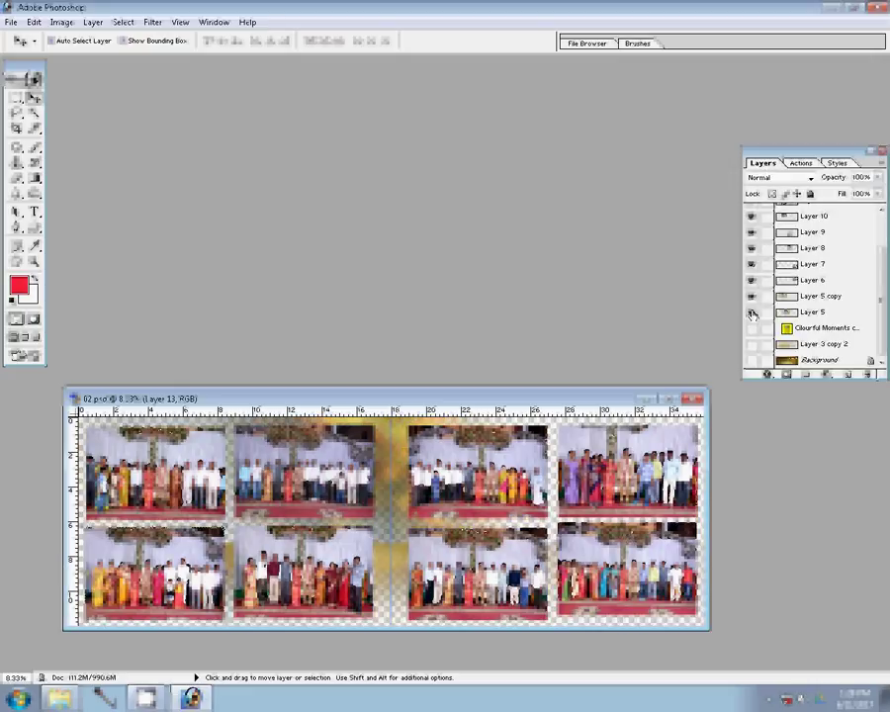
click(820, 297)
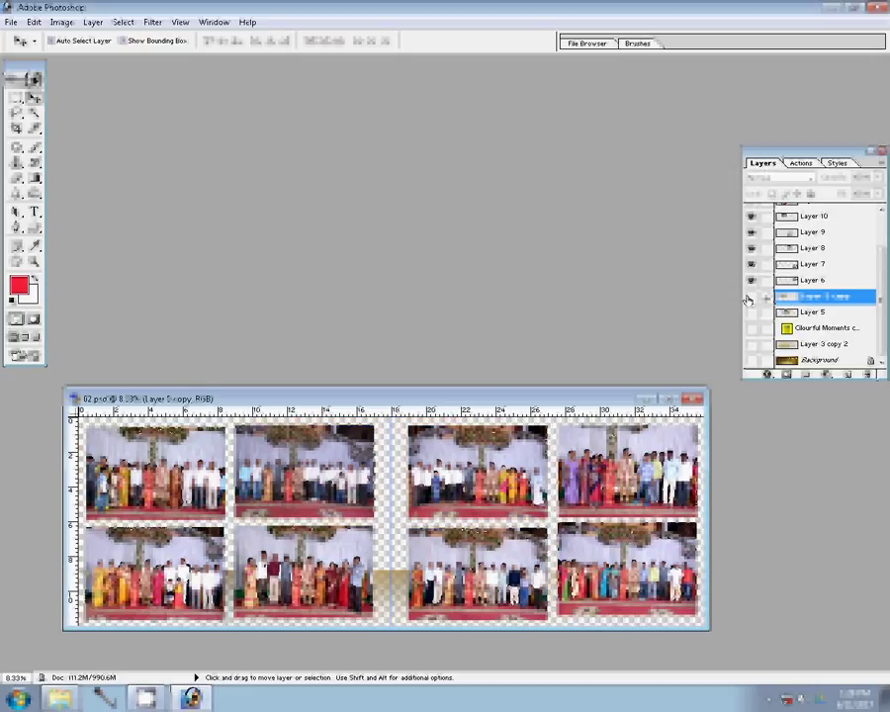
click(748, 298)
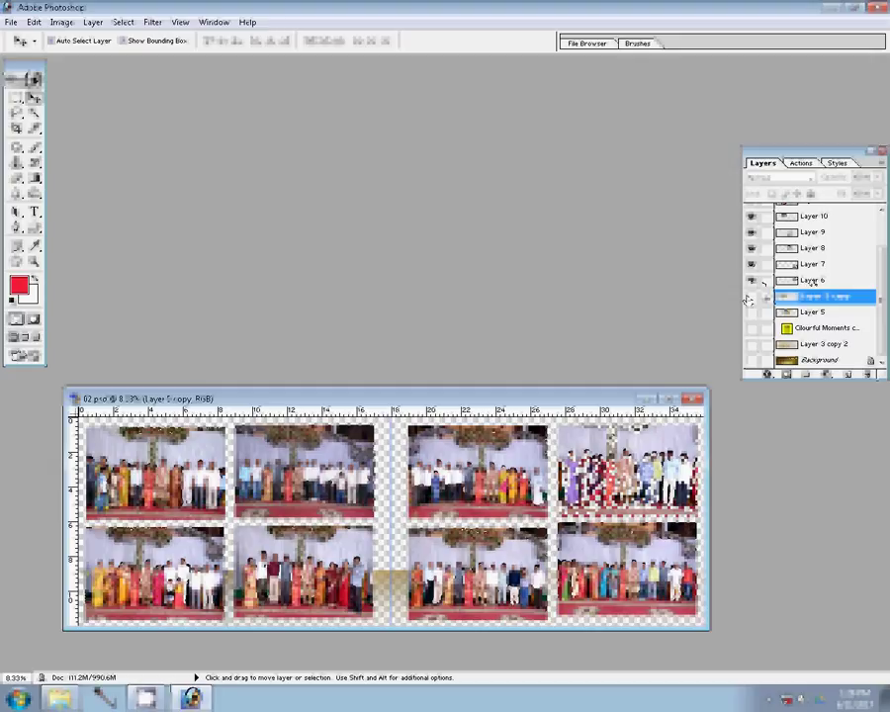
drag(808, 296, 764, 307)
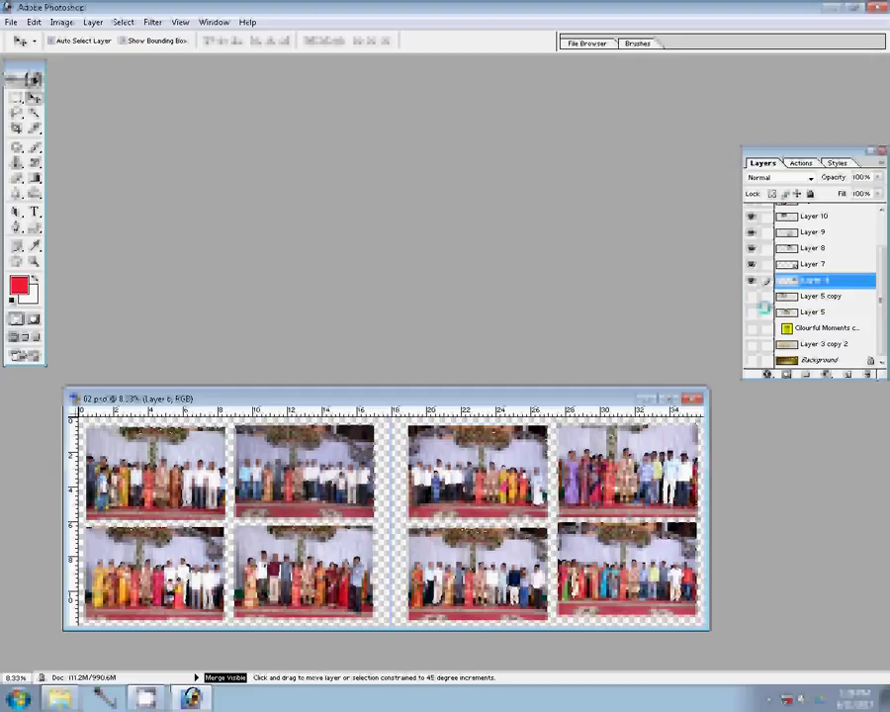
key(ctrl+shift+e)
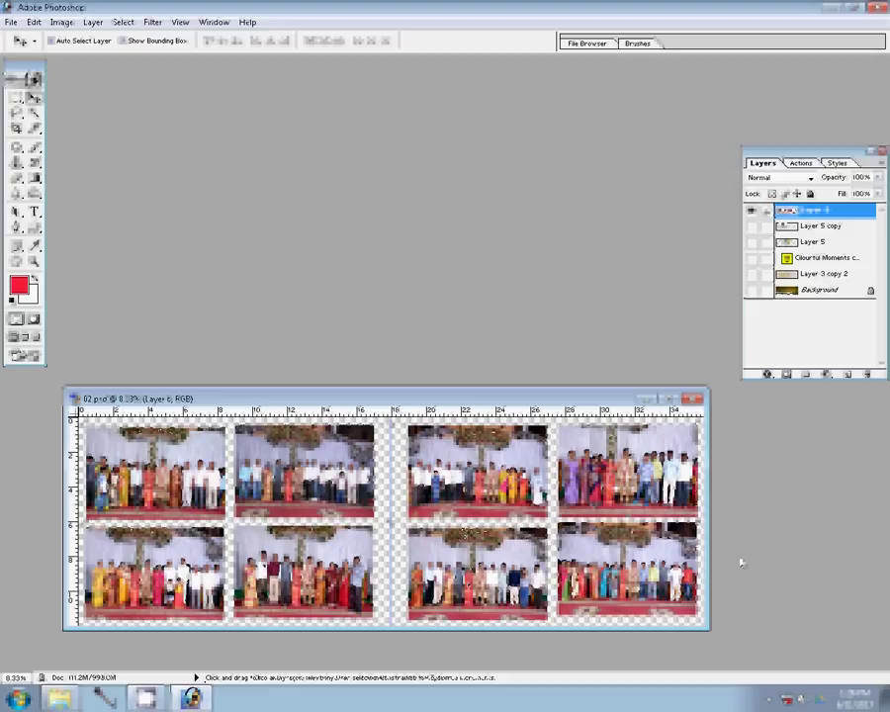
Add a 22 px Stroke layer style filled with a dark purplish pattern to the merged photos
click(768, 375)
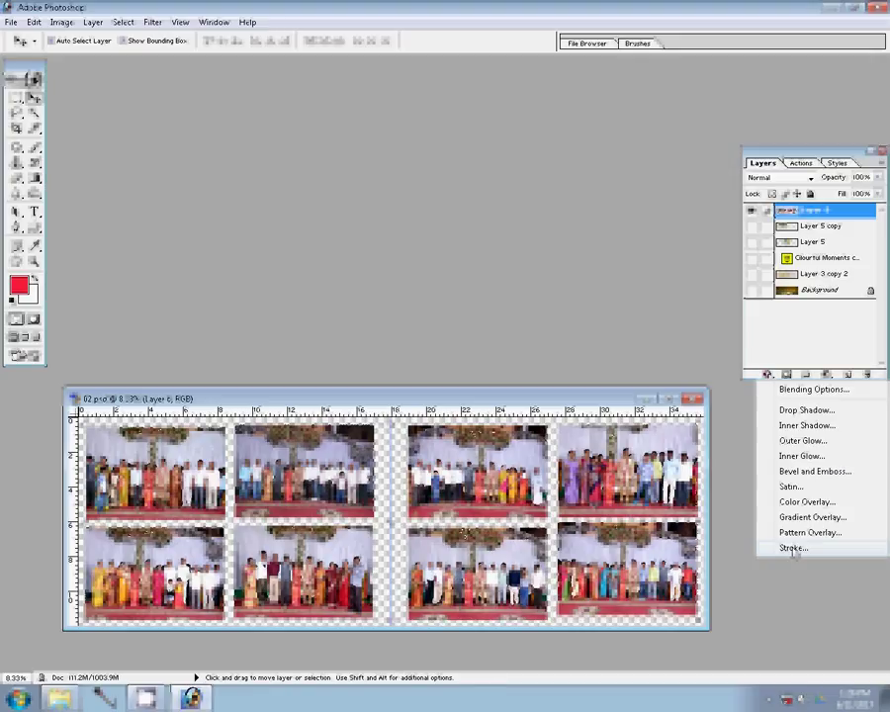
click(793, 548)
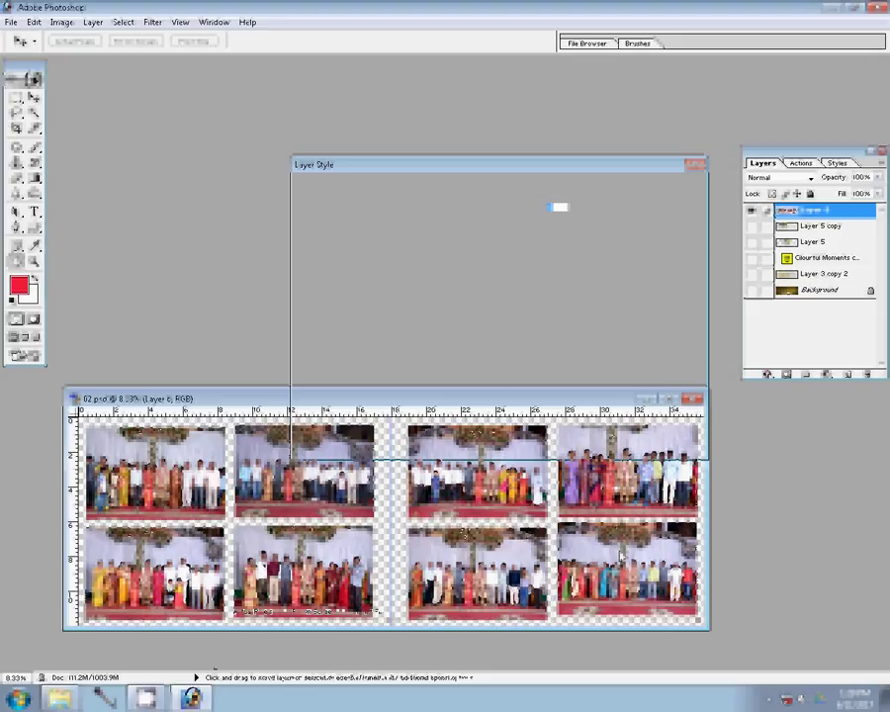
click(508, 270)
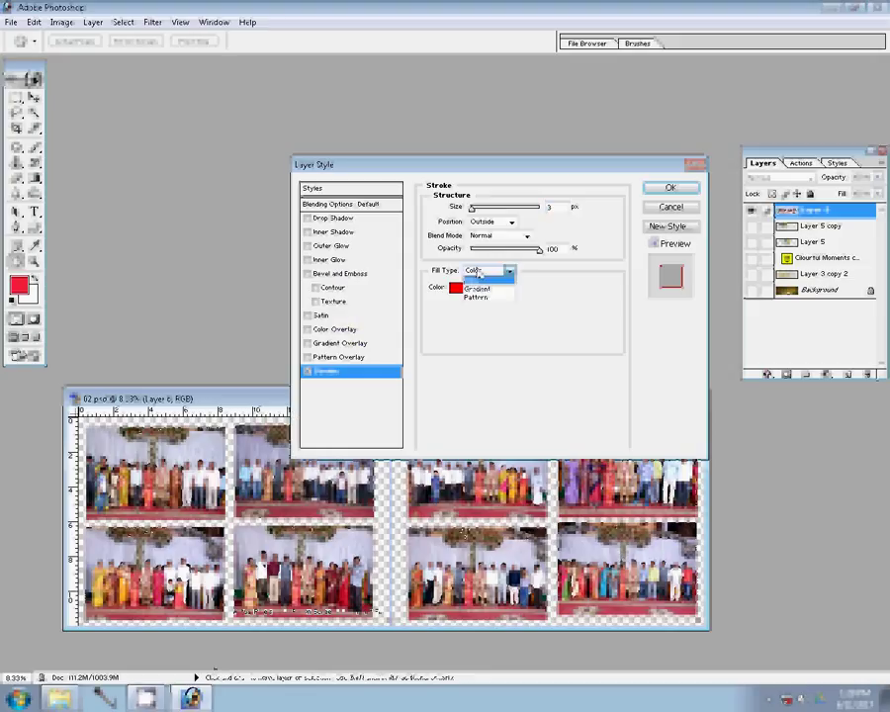
click(476, 296)
click(480, 303)
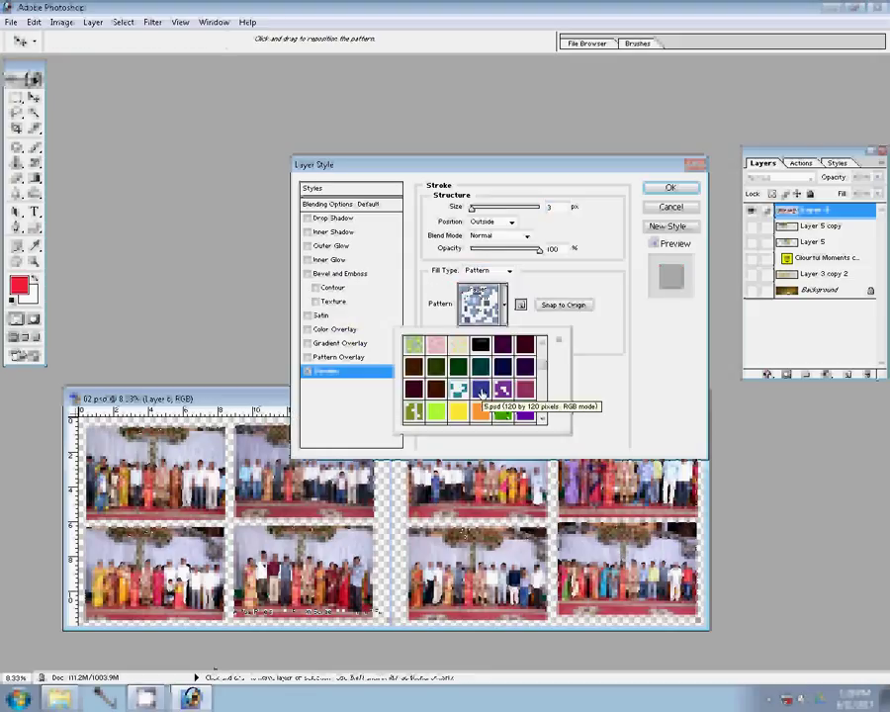
click(481, 368)
click(481, 348)
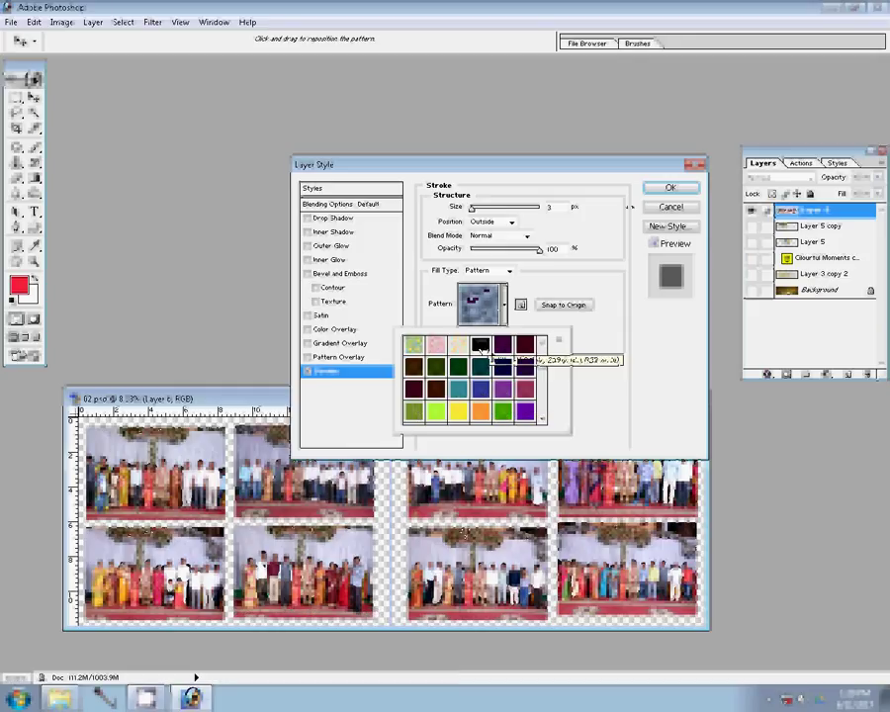
click(520, 210)
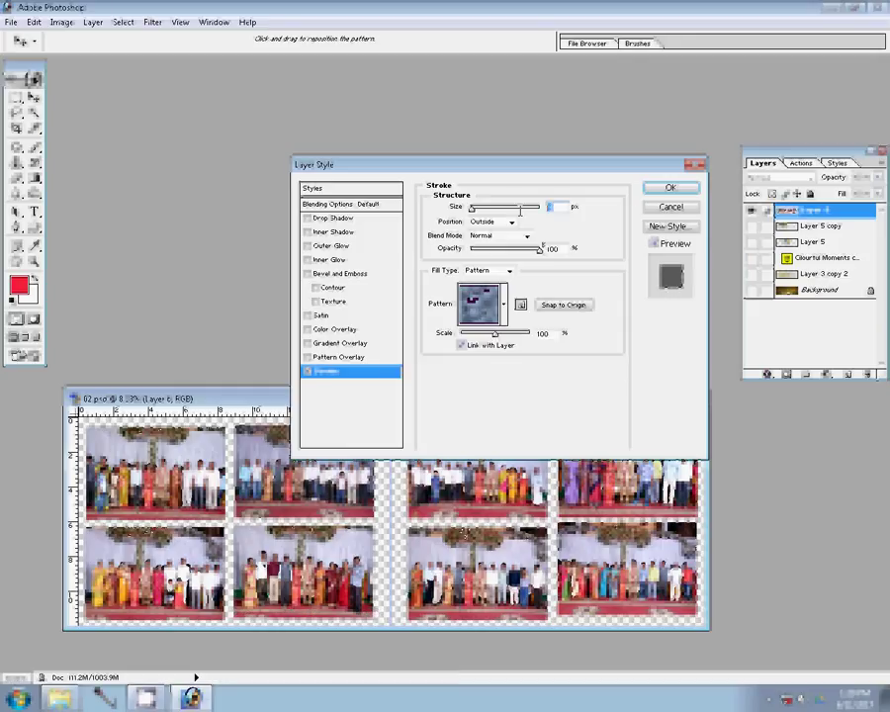
text(22)
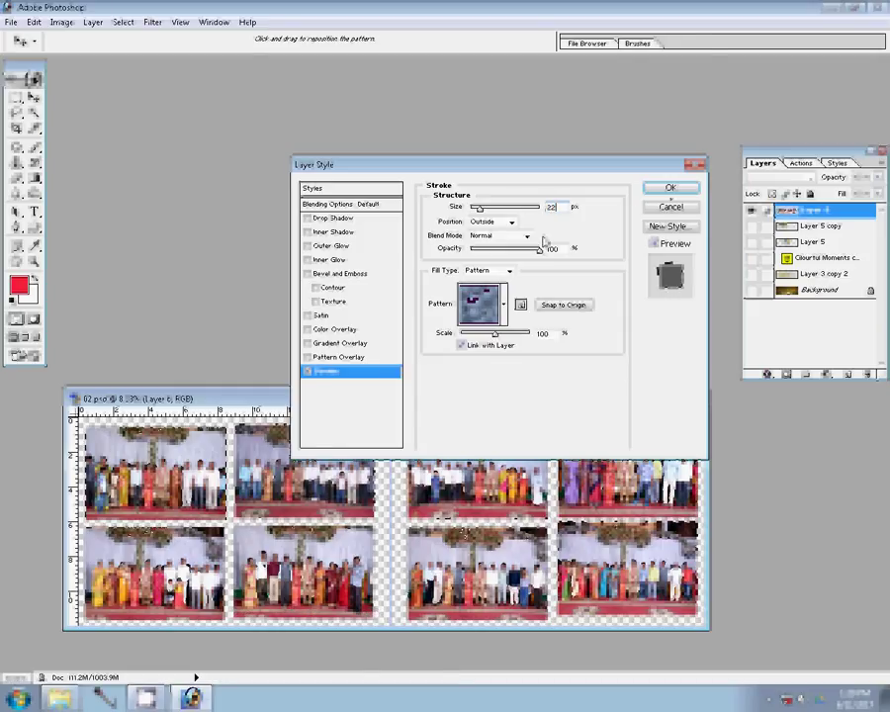
click(652, 190)
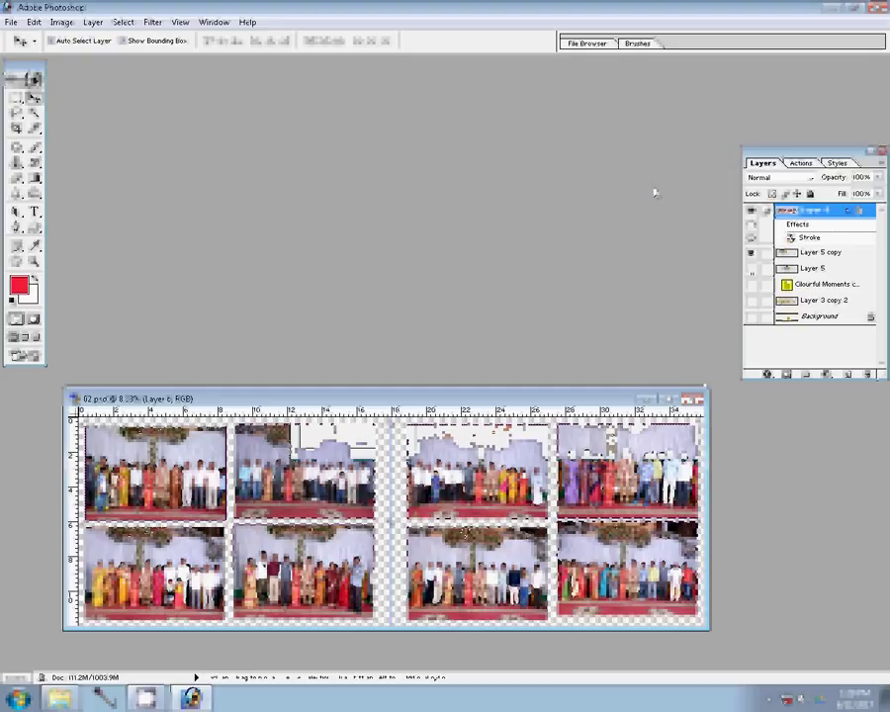
Show the golden background layers again and start Save As, browsing to Computer
click(752, 282)
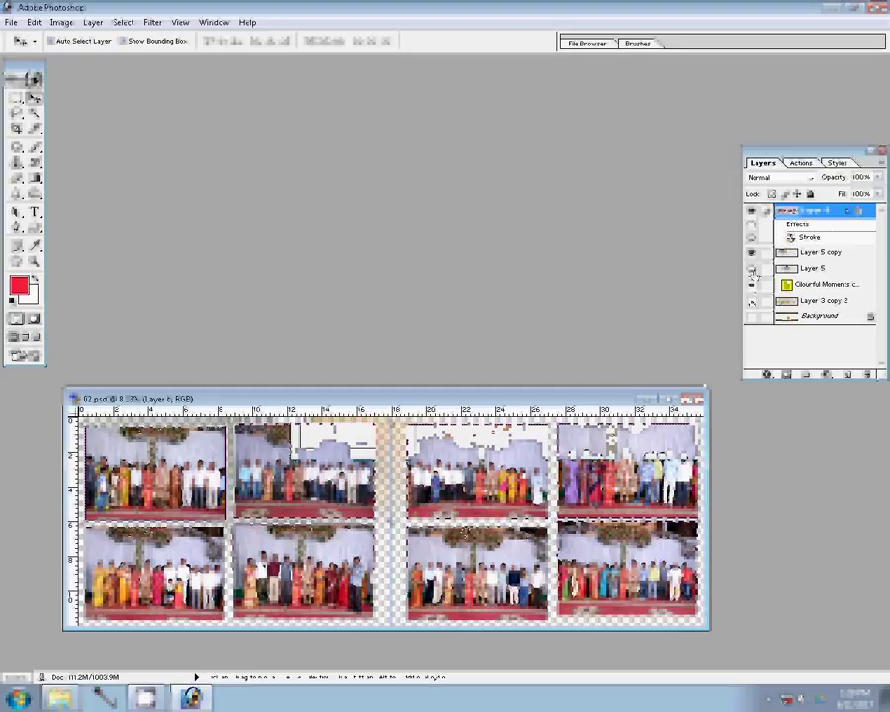
click(752, 300)
click(752, 316)
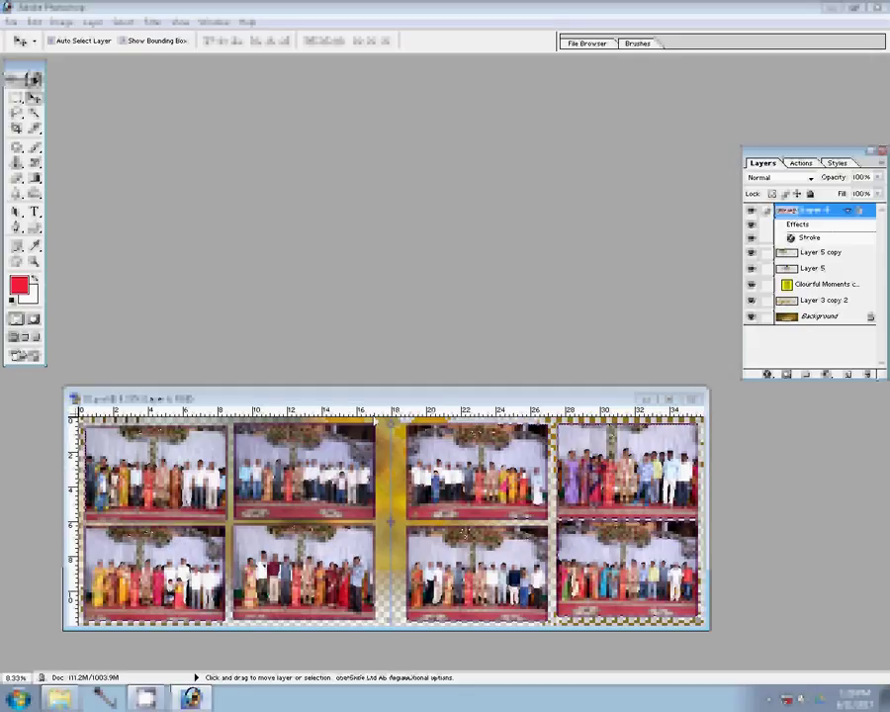
click(286, 267)
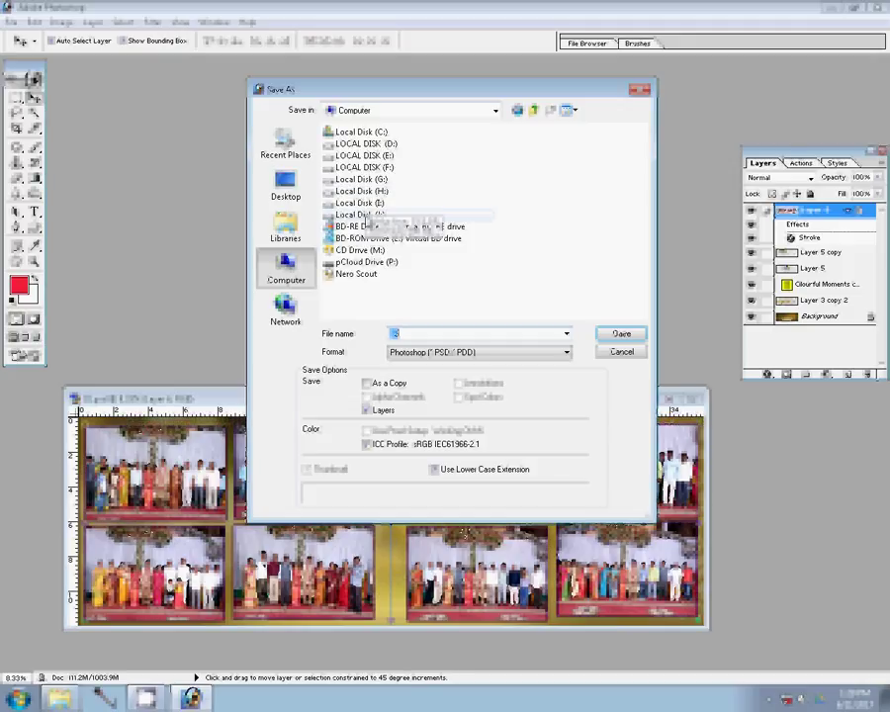
Save the layered album as '30' in the 00 folder on Local Disk (G:)
click(361, 179)
click(629, 336)
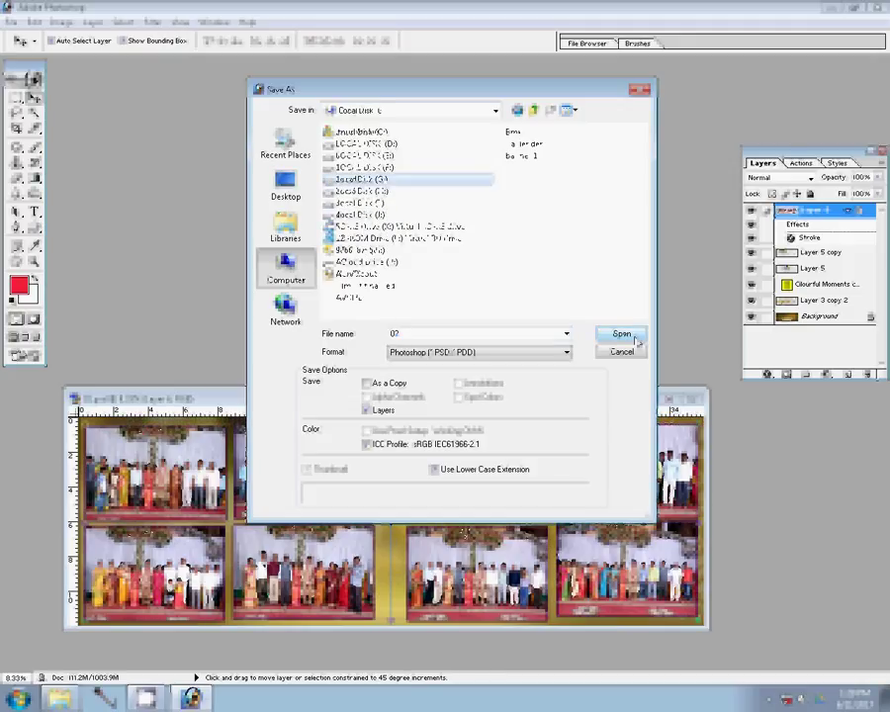
click(632, 338)
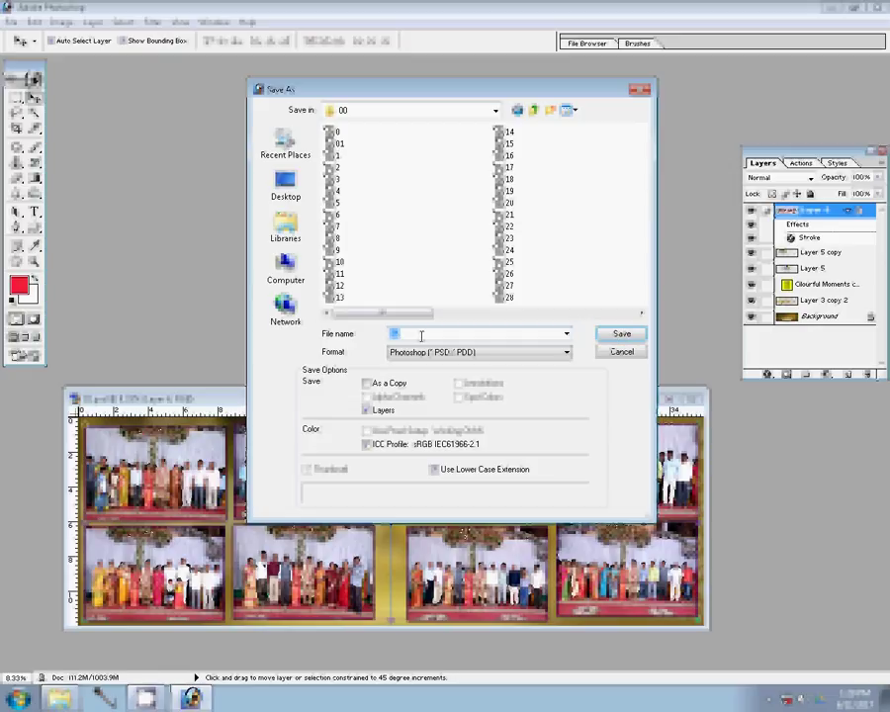
text(2)
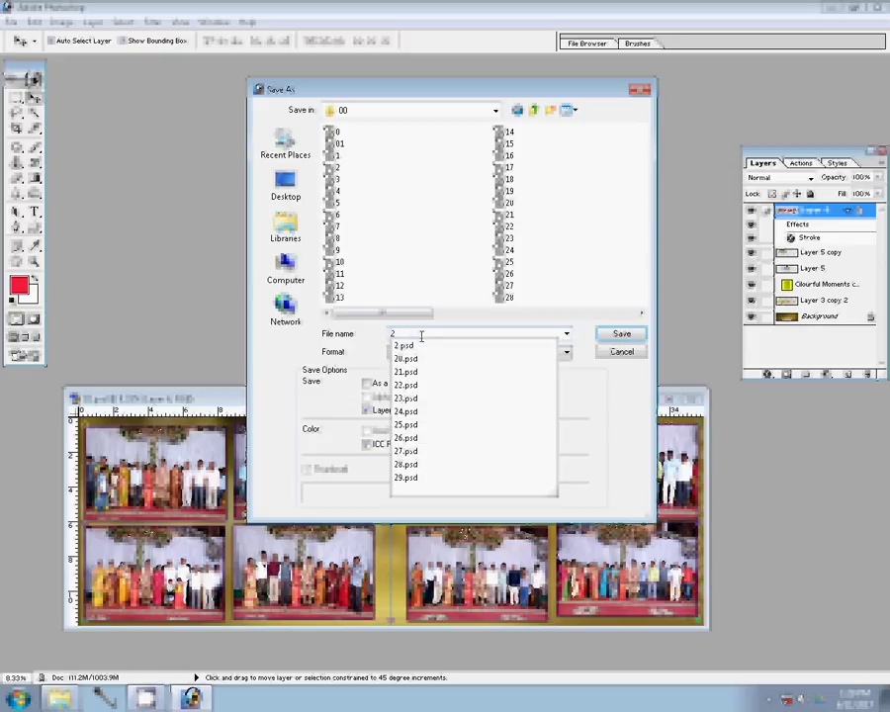
key(BackSpace)
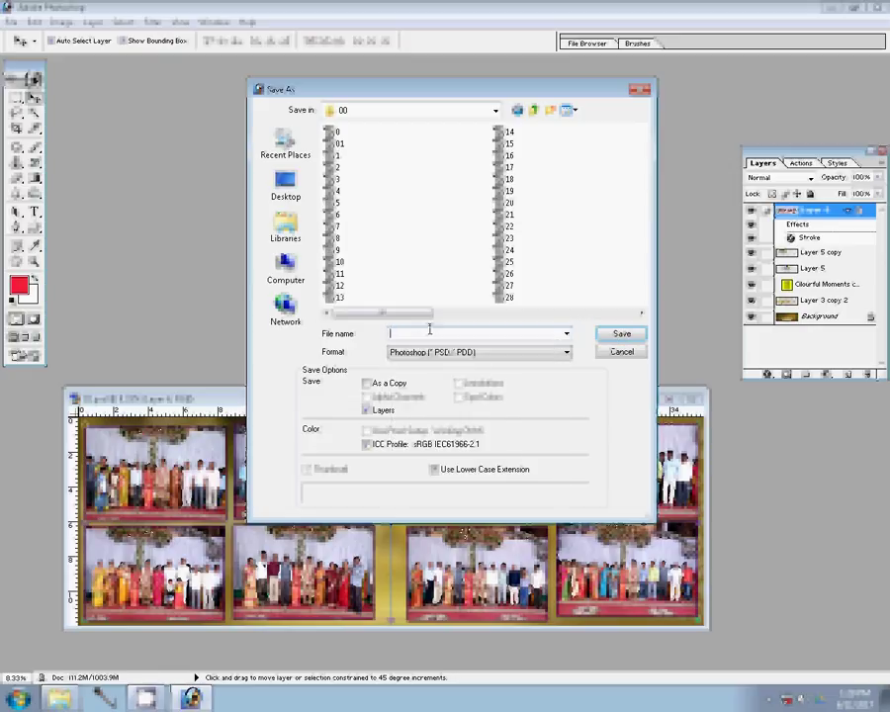
text(30)
key(Return)
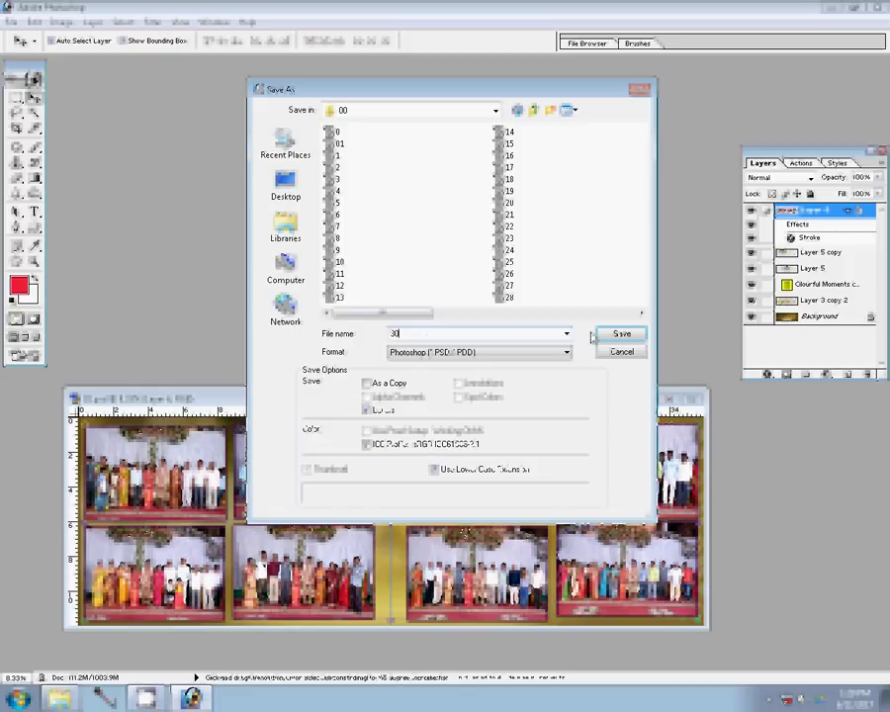